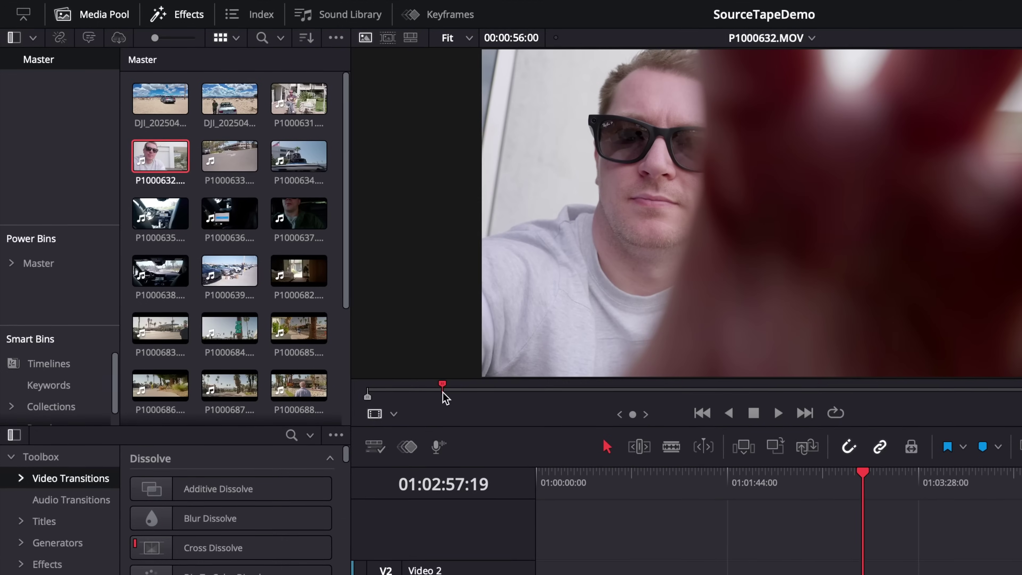
- Trim P1000633's start later in the source viewer and place it at the start of Timeline 1
drag(444, 398, 599, 393)
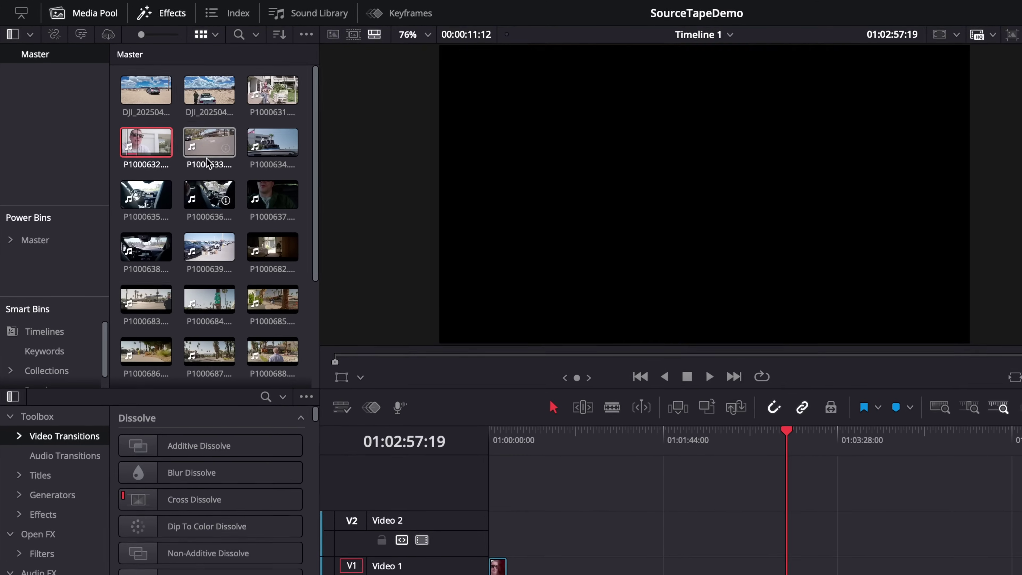
click(217, 153)
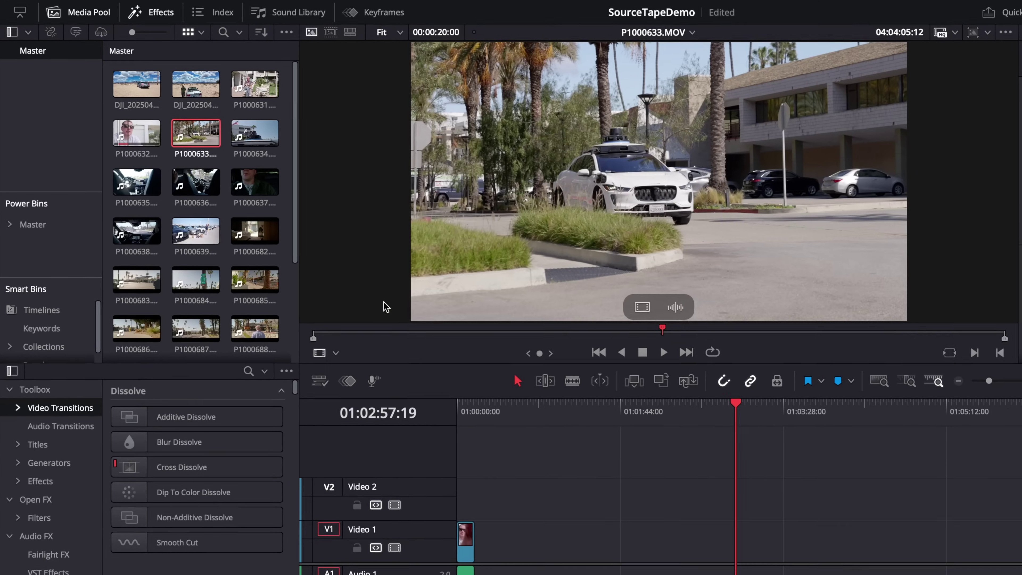
drag(327, 353, 450, 354)
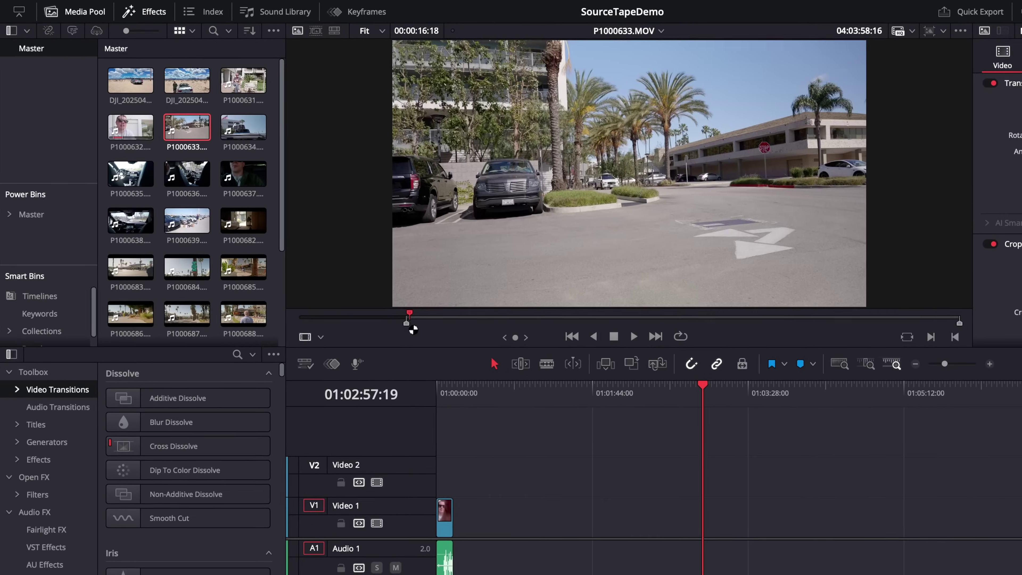
drag(628, 181, 451, 519)
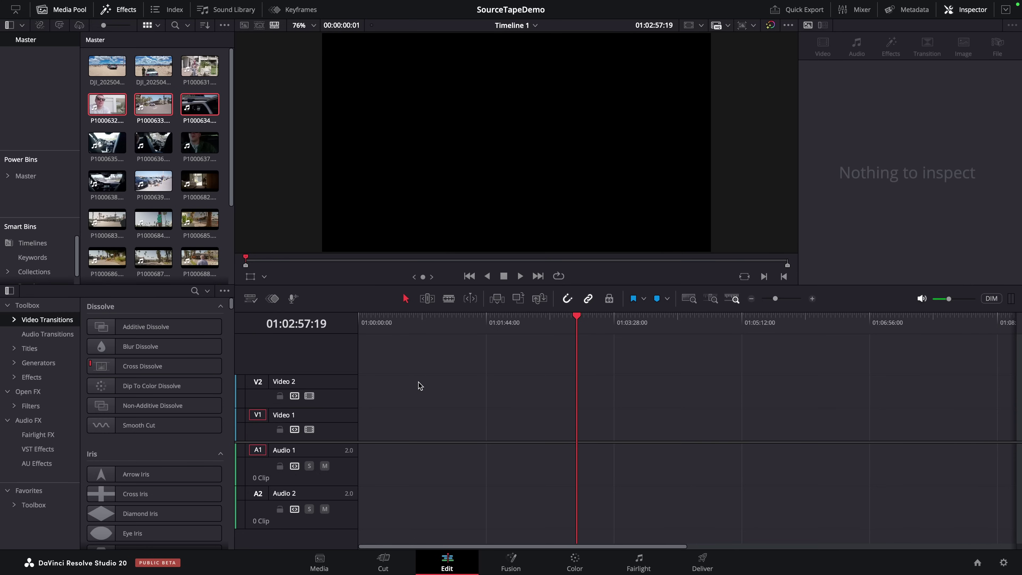
- Deselect the Master bin clips so the viewer plays them all as one source tape
drag(385, 378, 640, 516)
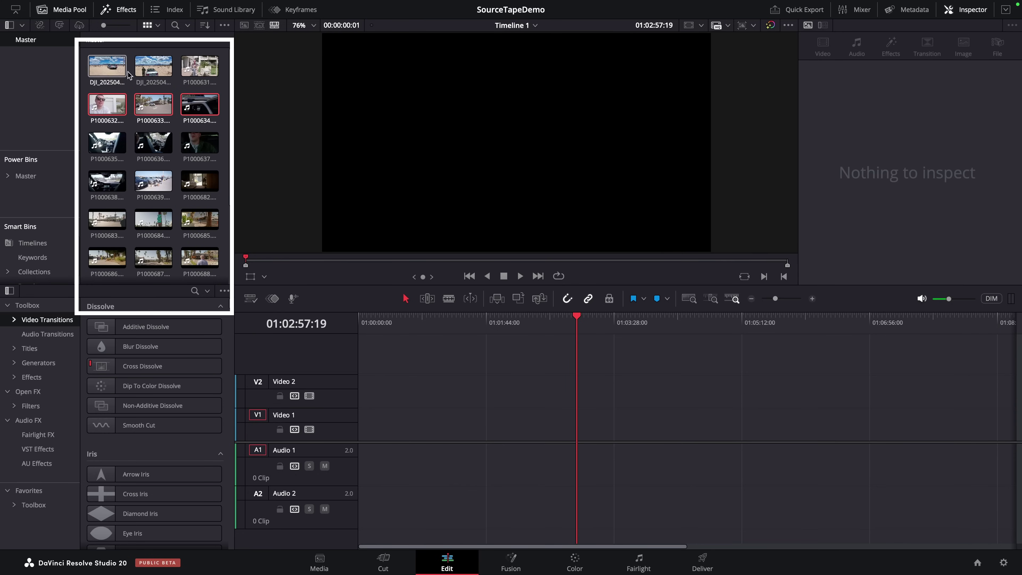
click(223, 170)
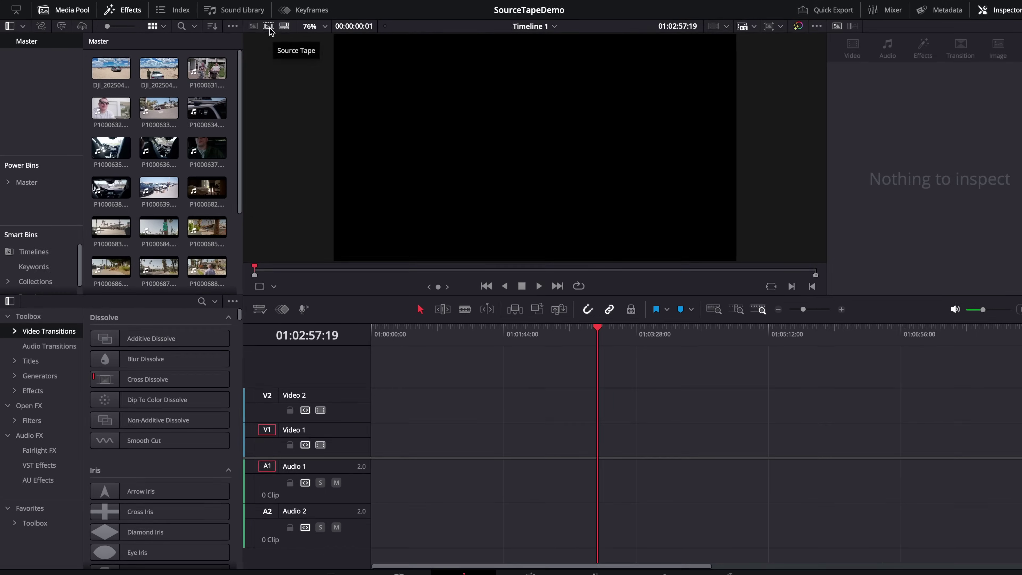
click(386, 43)
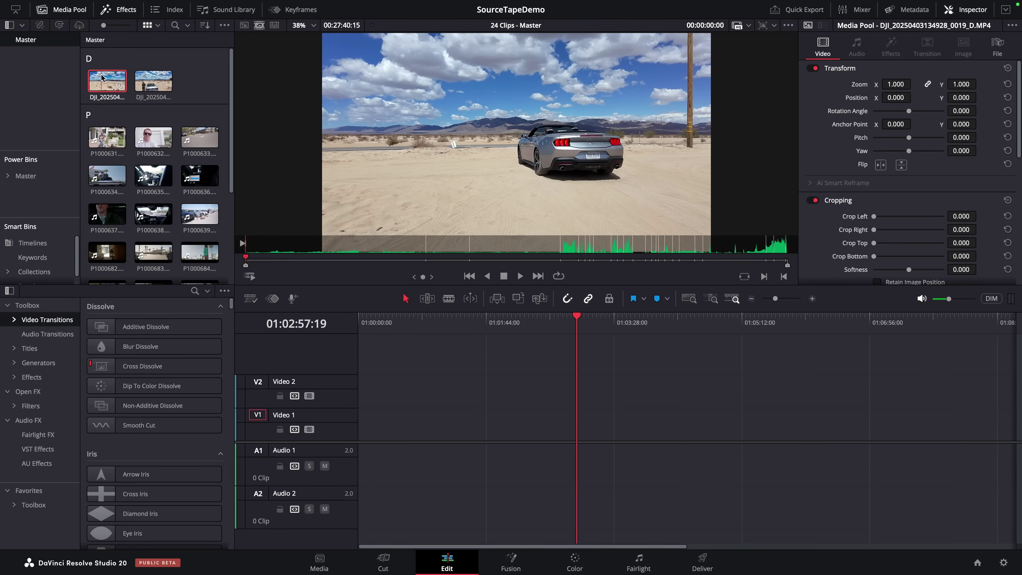
scroll(119, 139, down, 3)
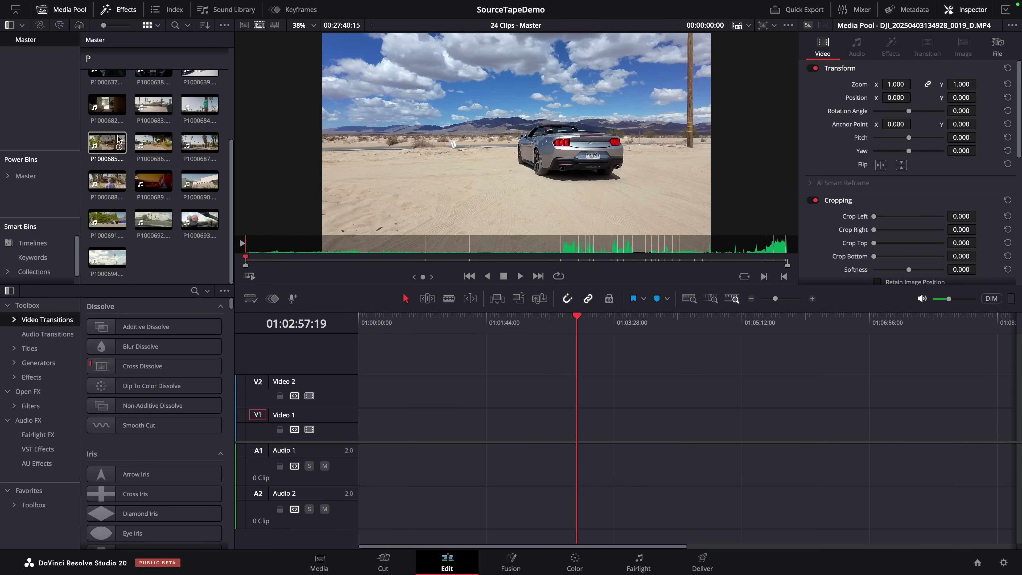
scroll(119, 139, up, 3)
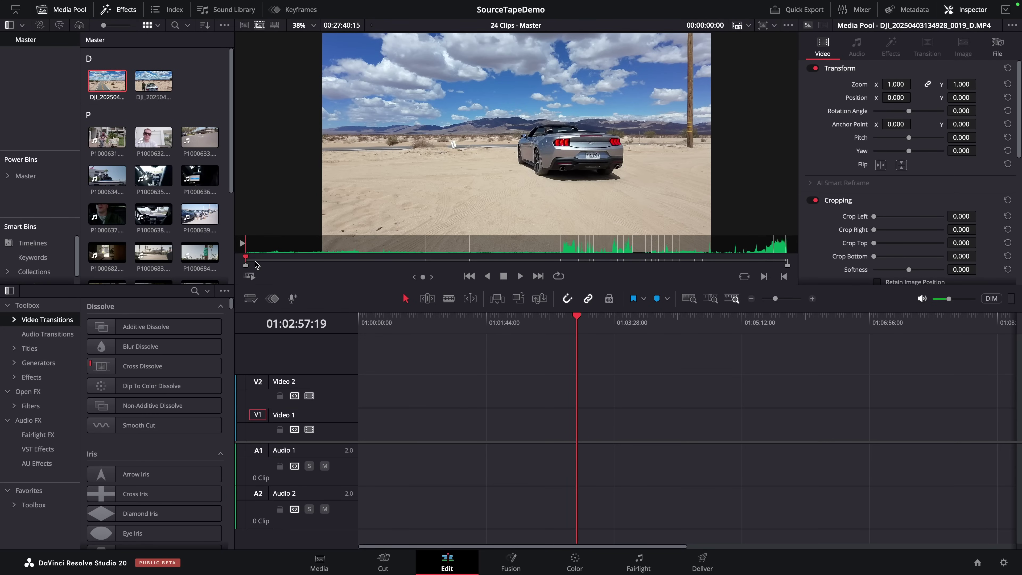
drag(246, 257, 416, 282)
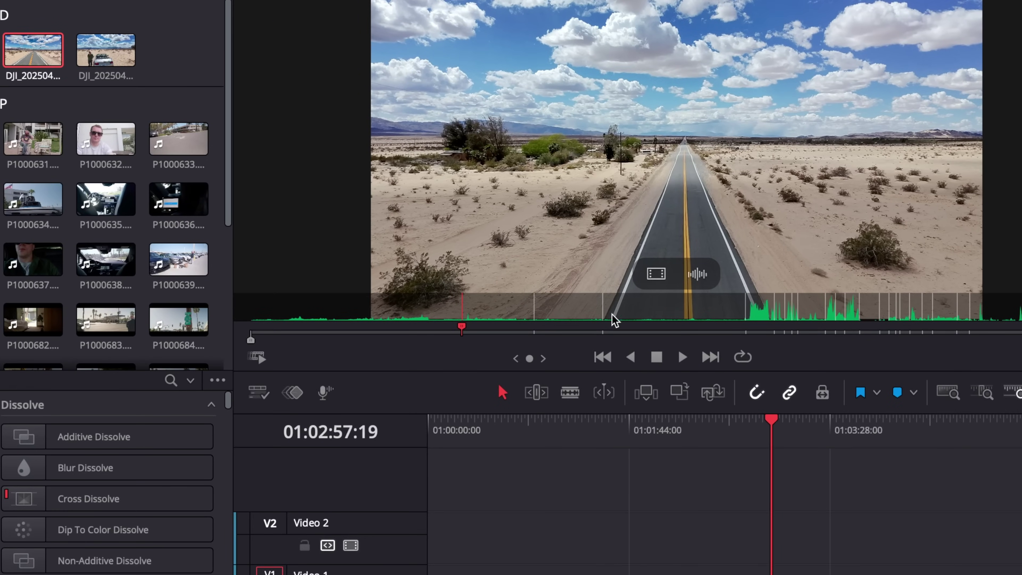
drag(480, 339, 488, 332)
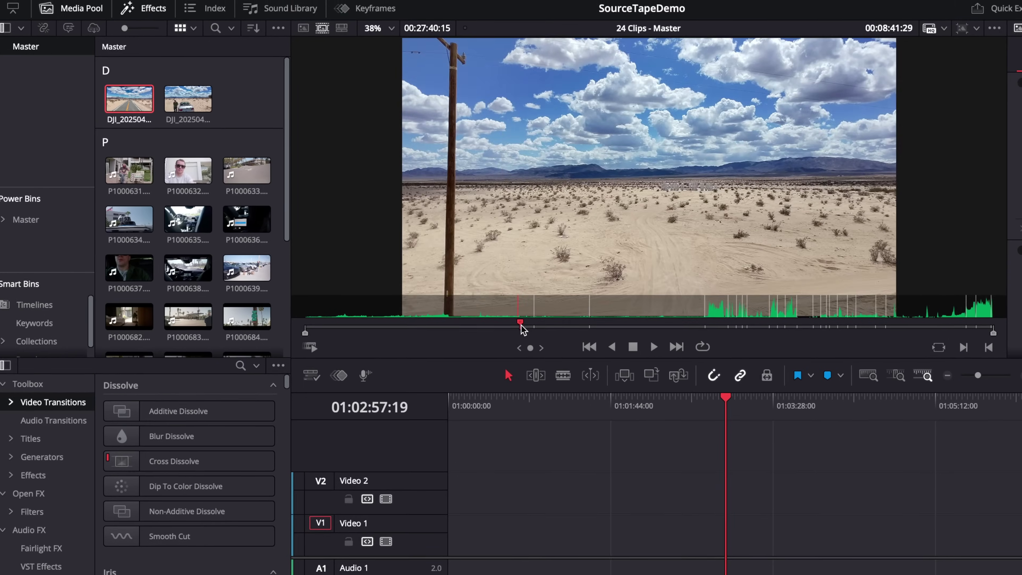
drag(517, 332, 632, 326)
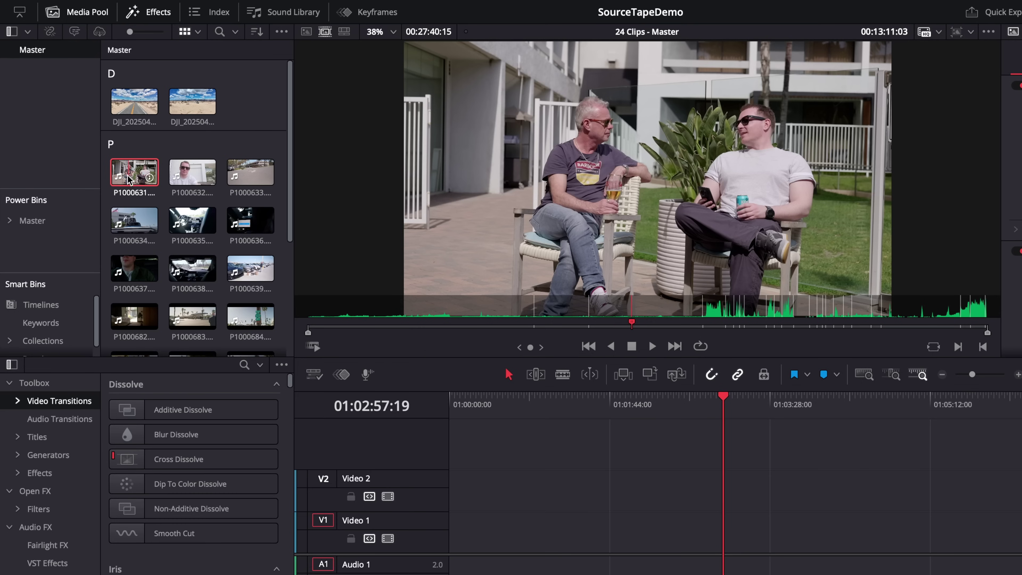
click(541, 328)
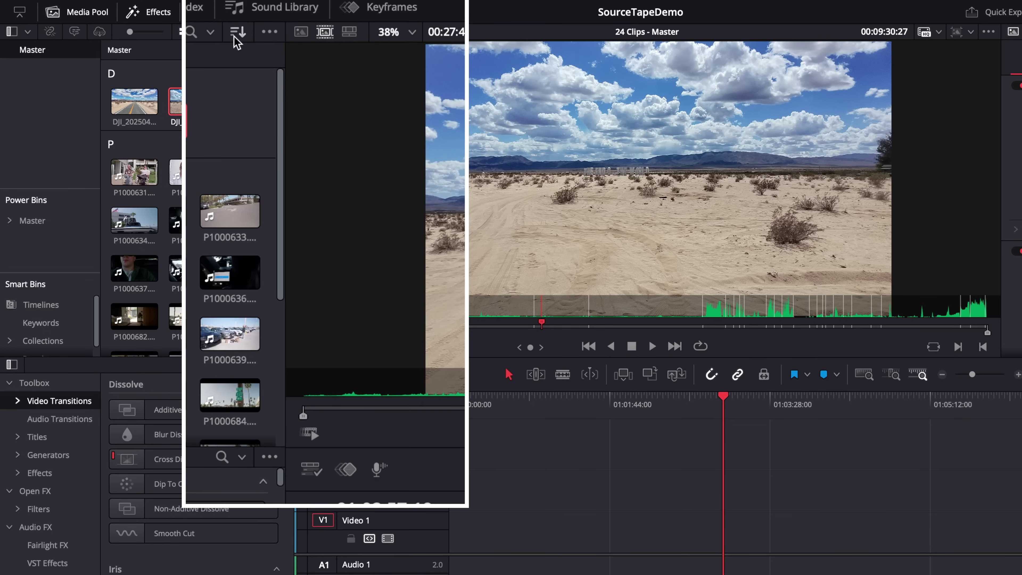
- Sort the Master bin media by Timecode and skim the re-sorted source tape
click(237, 33)
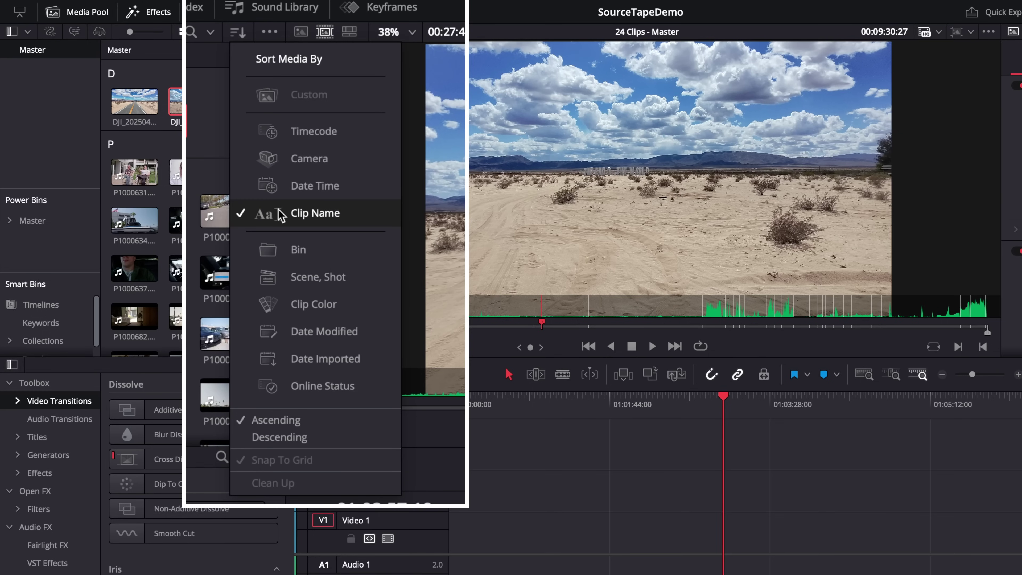
click(316, 109)
drag(378, 327, 868, 336)
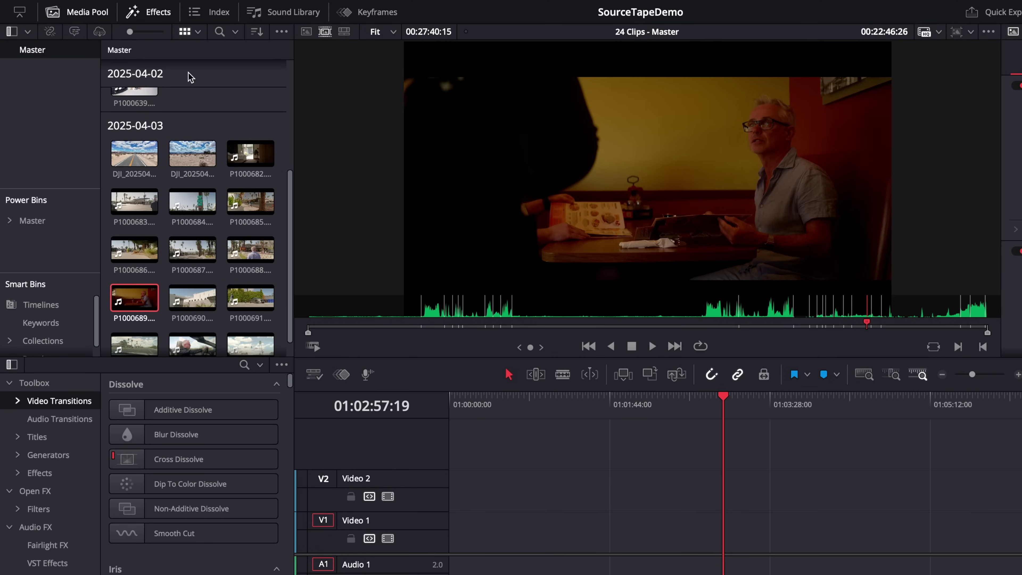
- Mark a section of the P1000631 road footage with I/O and add it to V1
drag(320, 328, 600, 343)
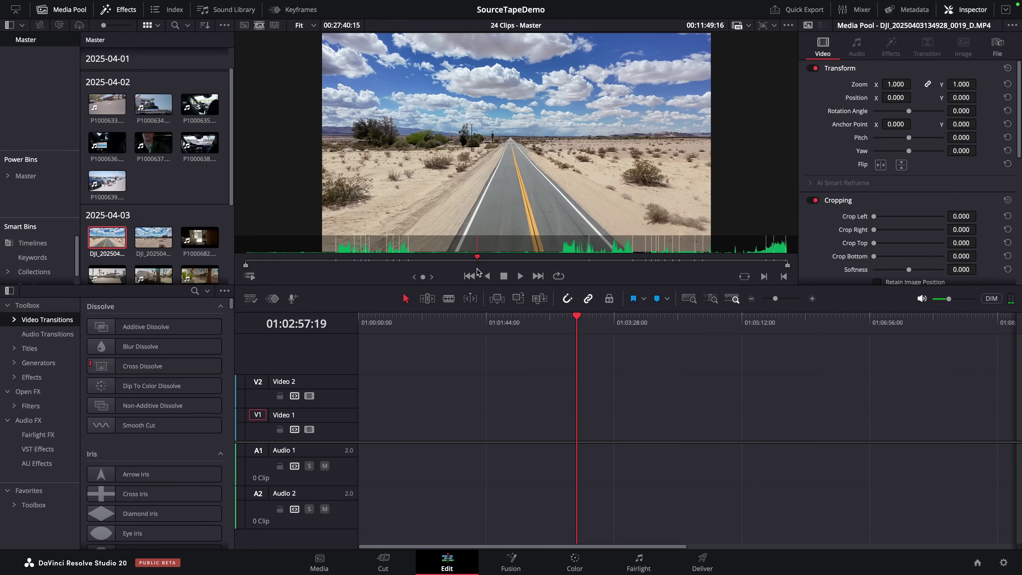
drag(477, 269, 260, 264)
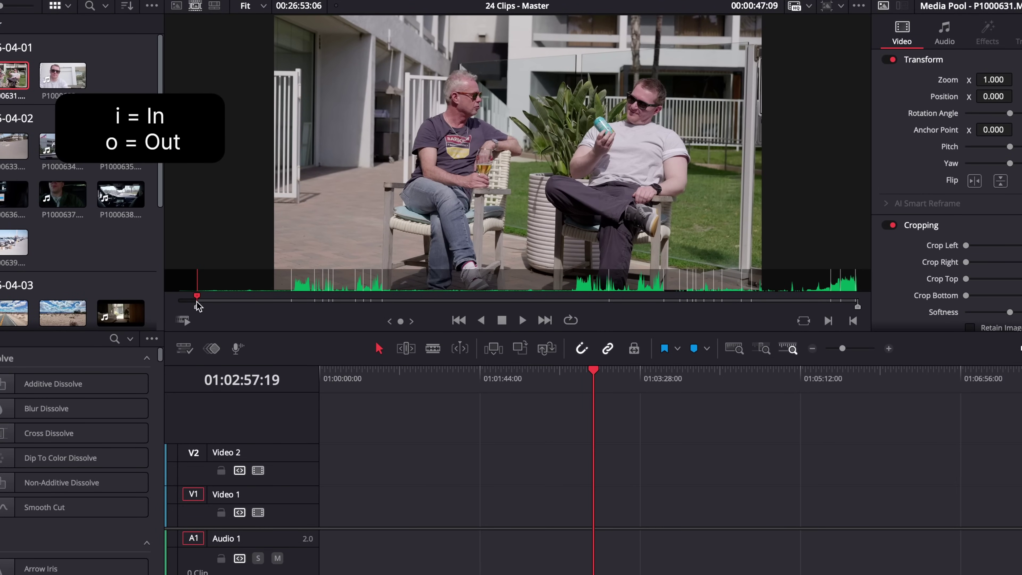
key(i)
drag(198, 306, 245, 301)
key(o)
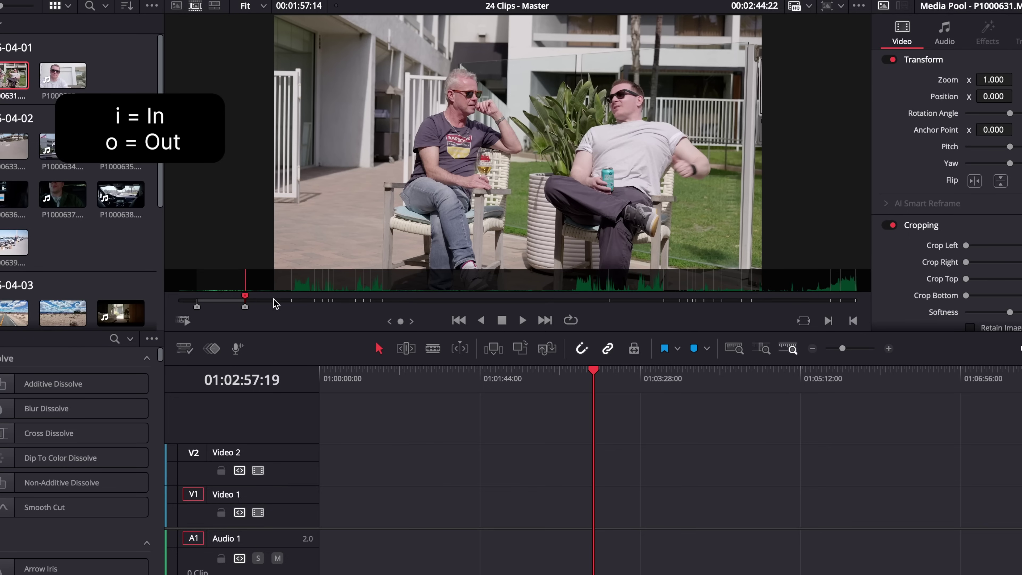
drag(359, 190, 320, 518)
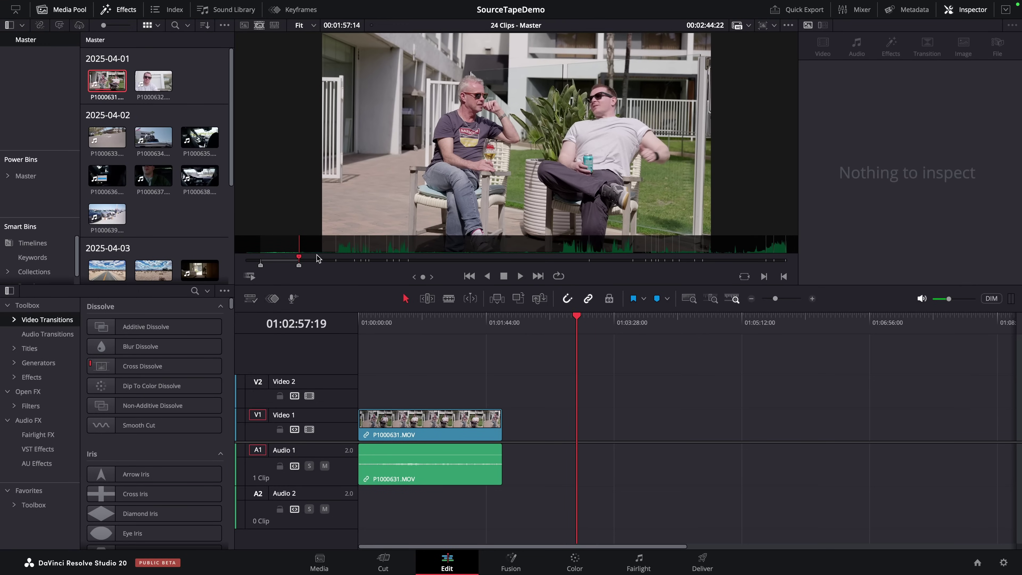
- Add a section from P1000636 onto V1 right after P1000631
click(327, 261)
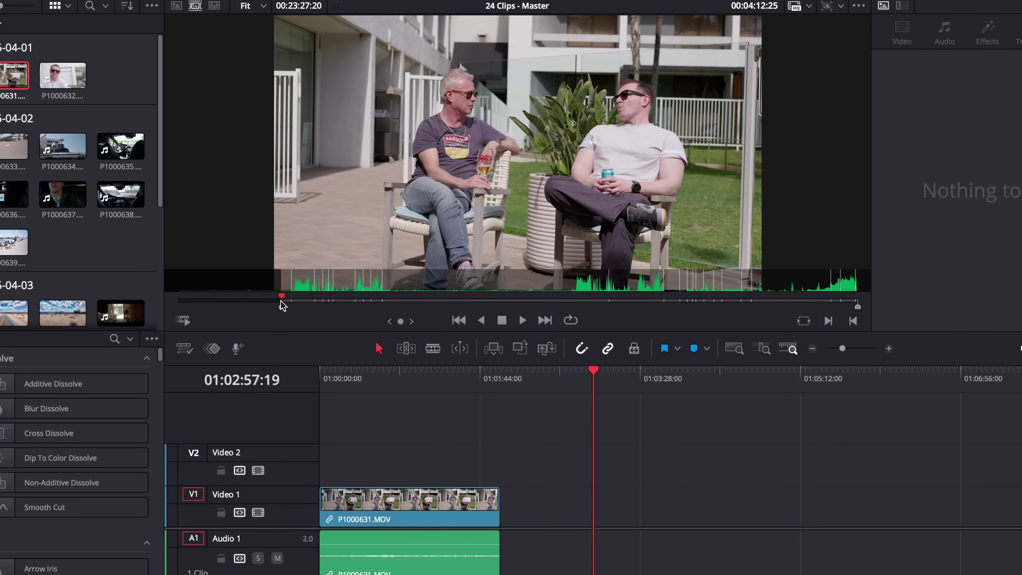
key(Right)
key(Right)
key(Right)
key(Right)
key(Right)
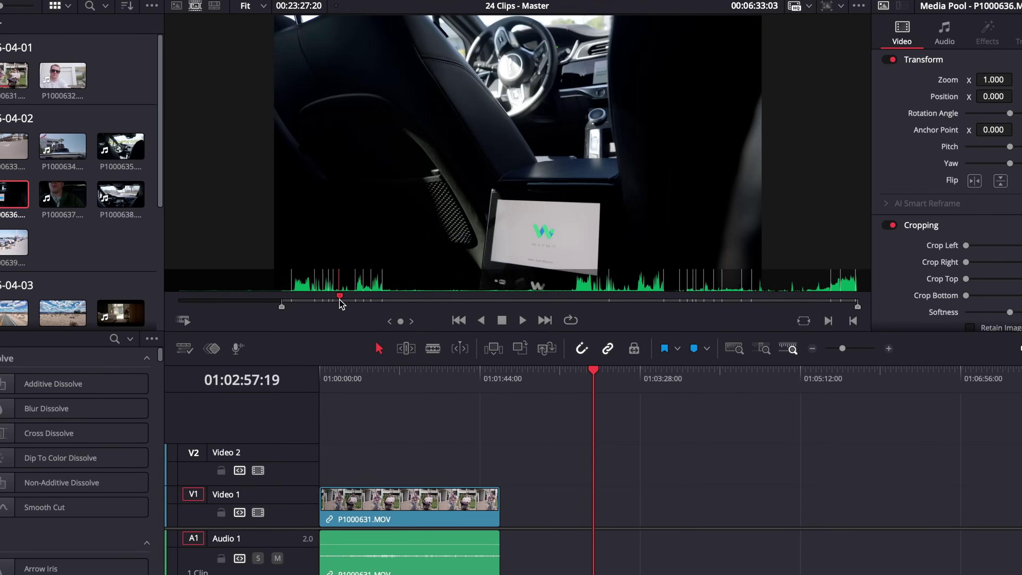
drag(349, 228, 500, 484)
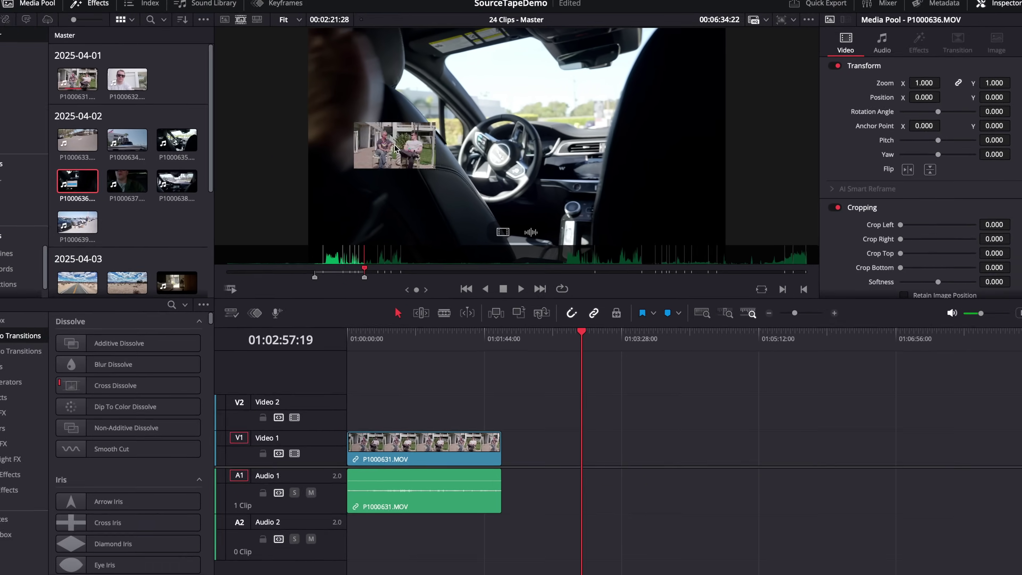
drag(502, 406, 511, 439)
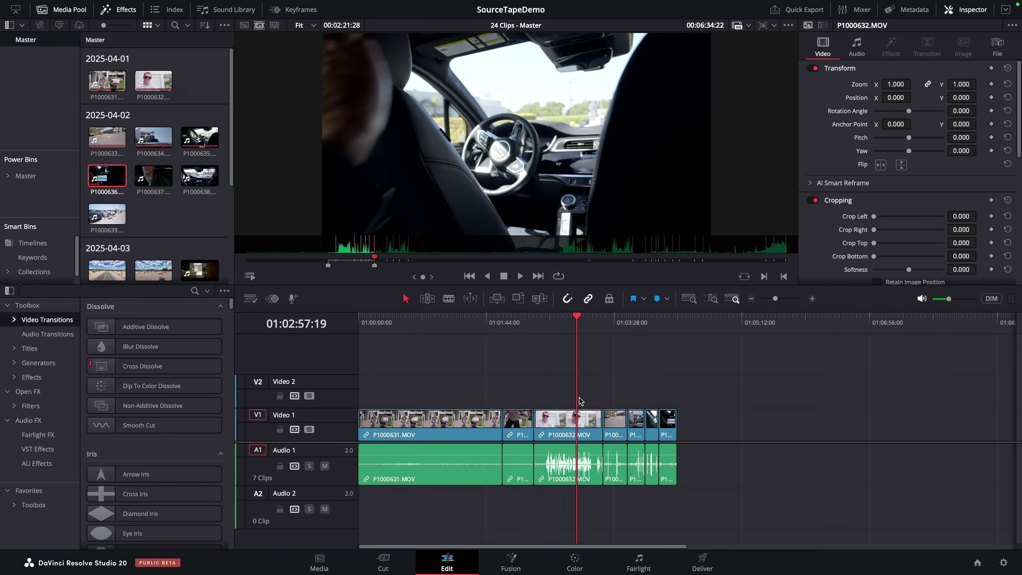
key(Down)
key(Down)
- Mark the DJI road shot and place its video only after the last clip on V1
key(i)
drag(417, 260, 468, 260)
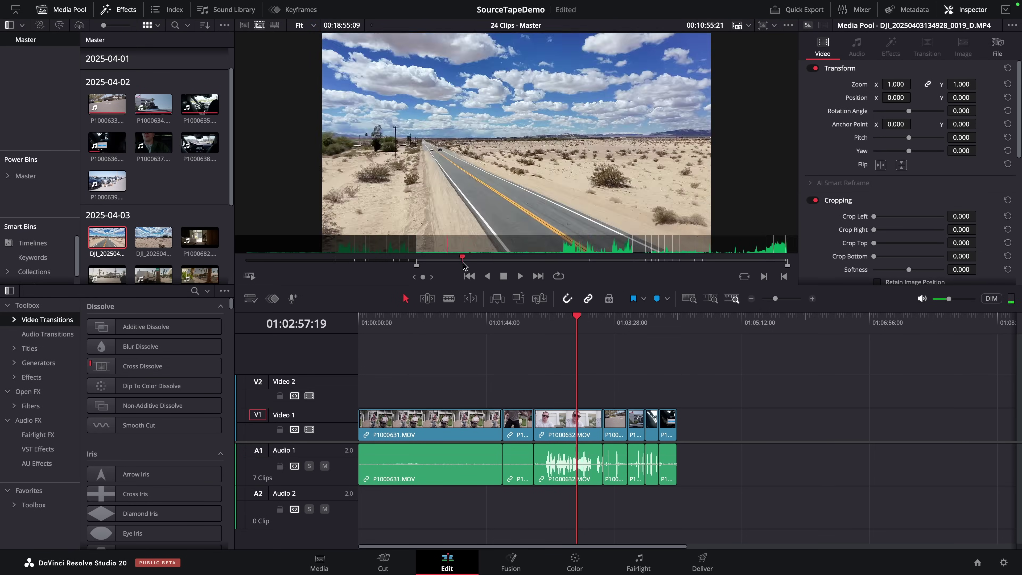
key(o)
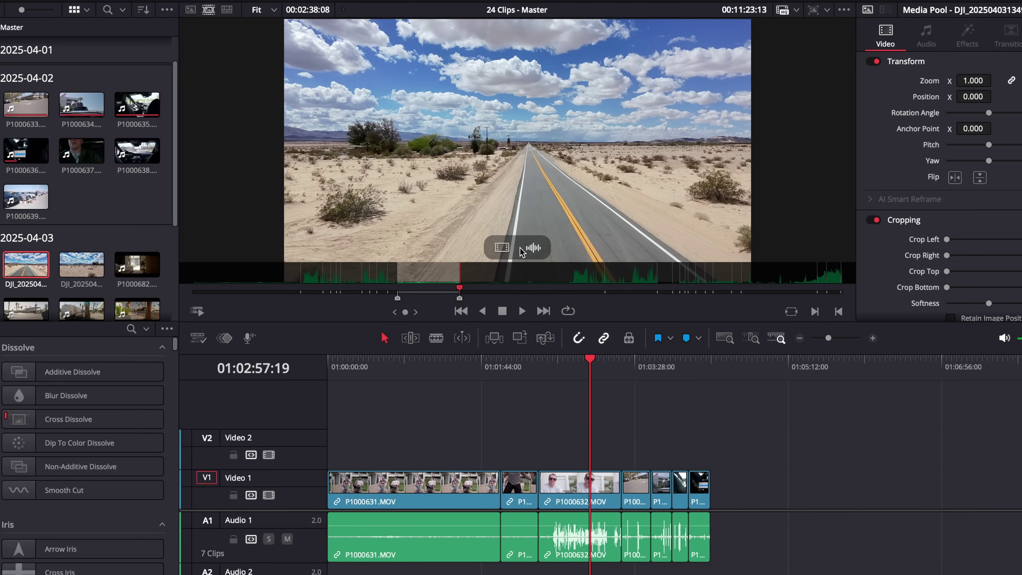
drag(502, 251, 734, 493)
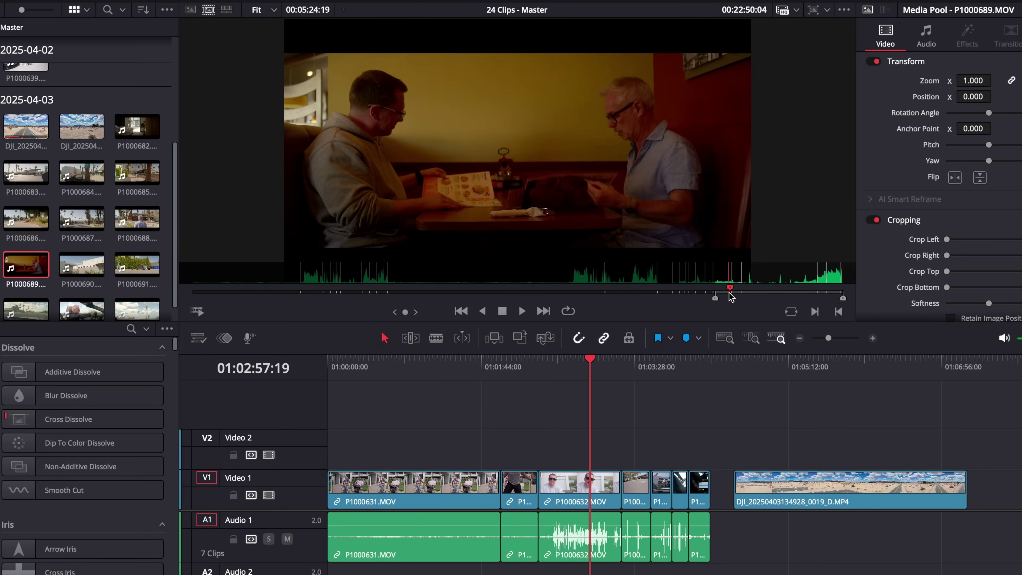
- Mark P1000689 and add only its audio to A1 after the last clip
click(731, 296)
key(o)
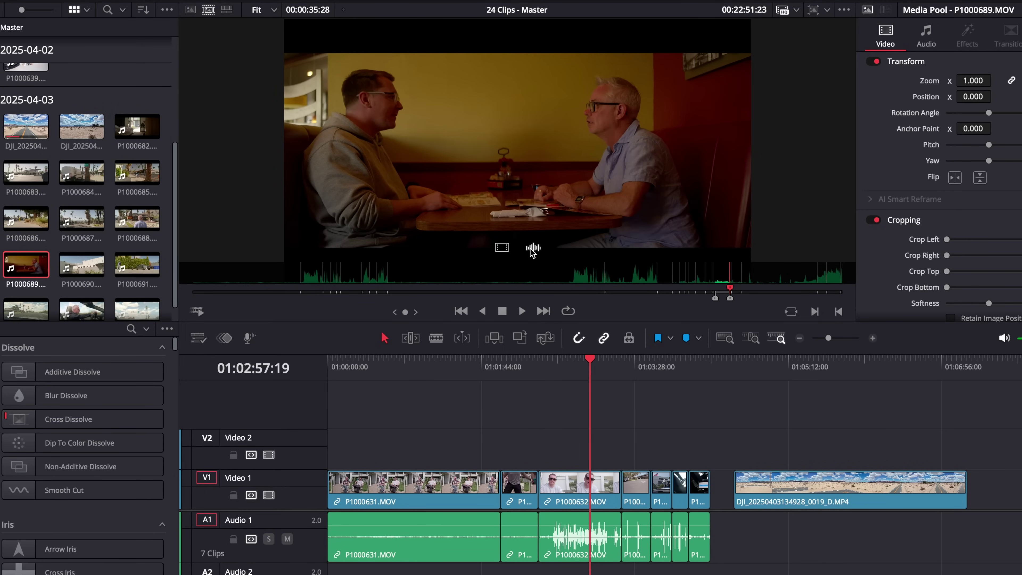
drag(533, 249, 723, 543)
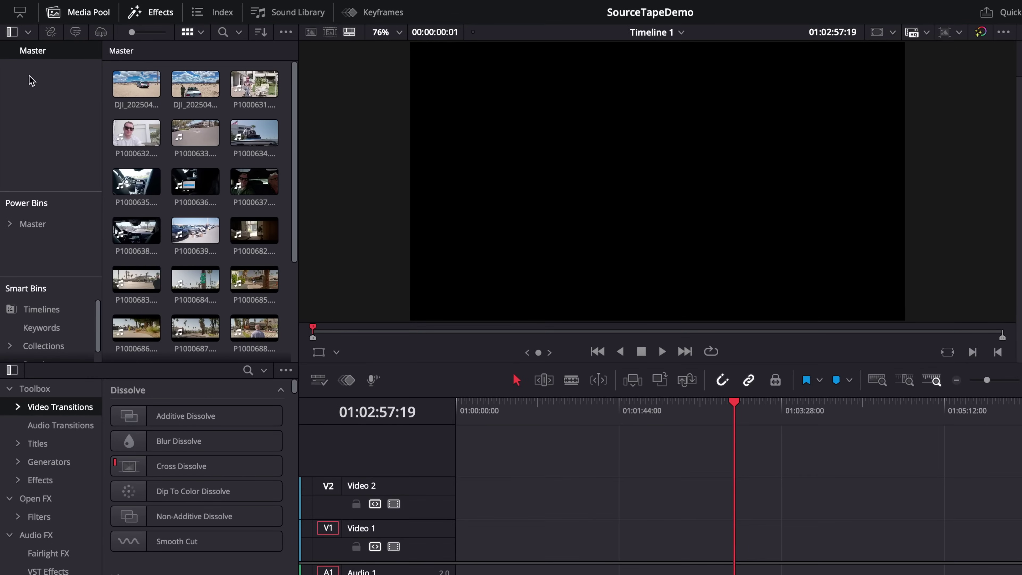
- Create a Drone bin and move both DJI clips into it
right_click(27, 87)
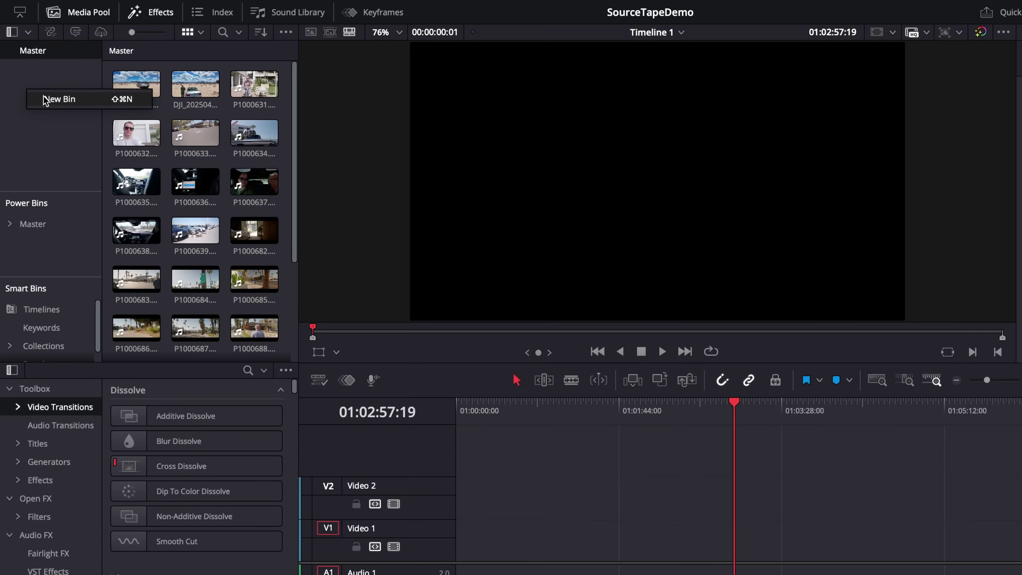
click(62, 103)
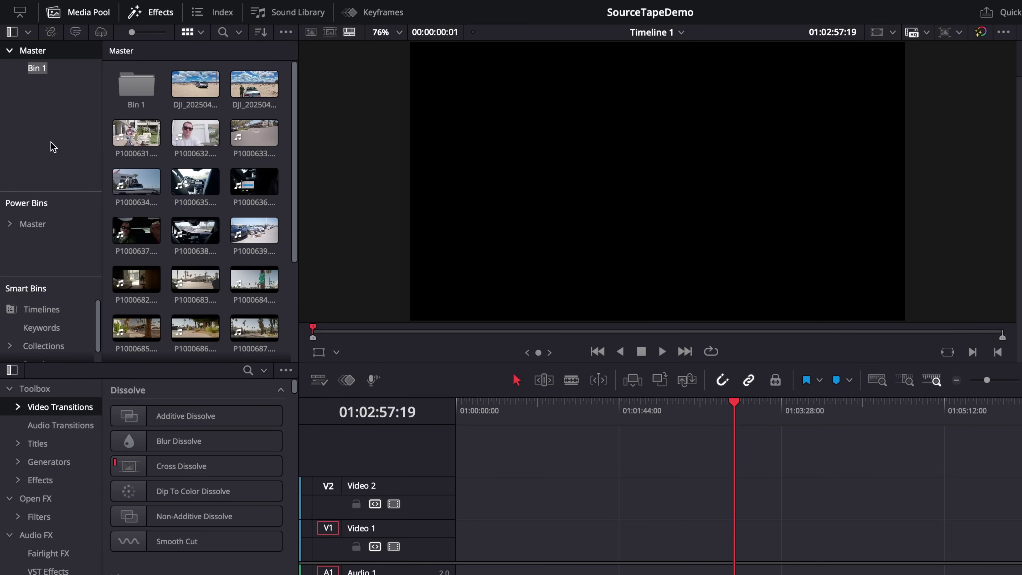
text(Drone)
key(Return)
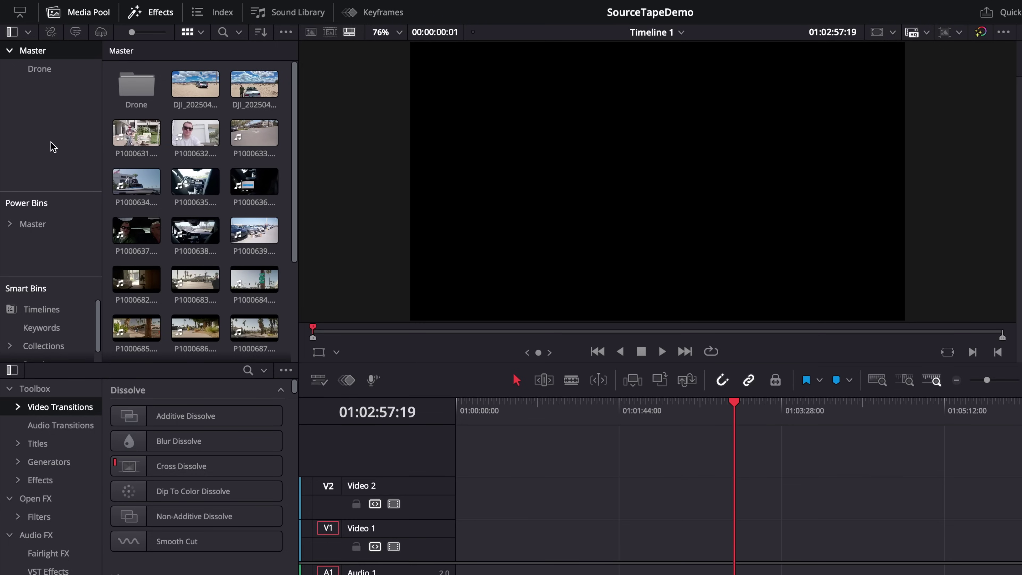
click(212, 89)
super+click(254, 87)
drag(254, 87, 136, 86)
- Create an LA bin holding P1000631–P1000637, then open the Drone bin
right_click(30, 115)
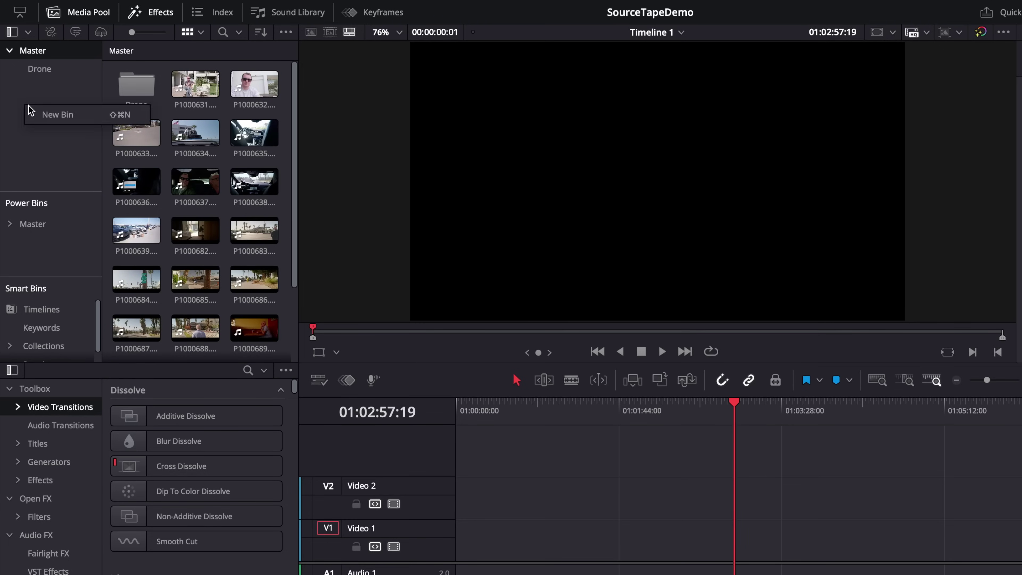
click(40, 114)
text(LA)
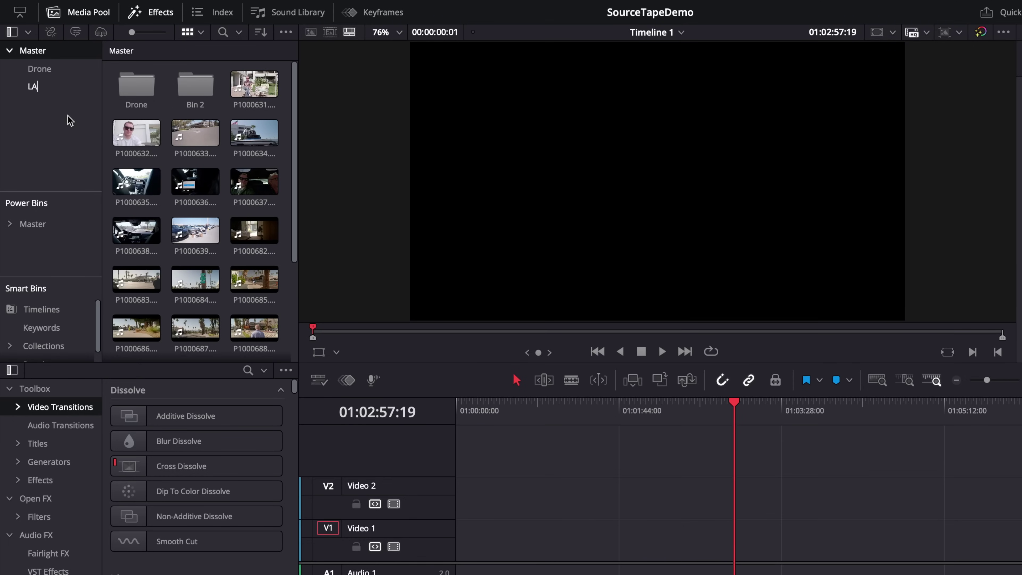
key(Return)
click(254, 85)
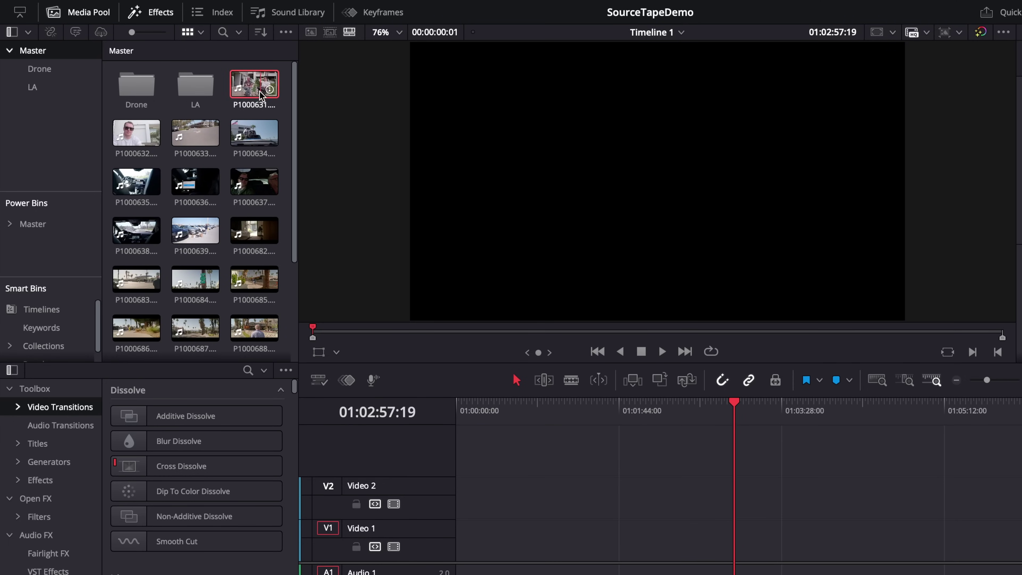
shift+click(253, 181)
drag(253, 181, 30, 95)
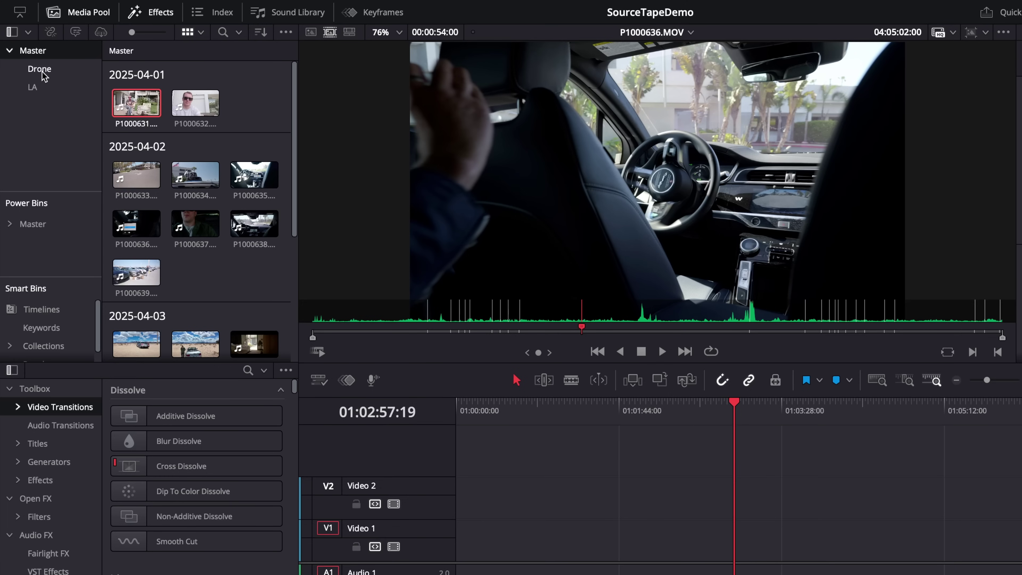
click(42, 73)
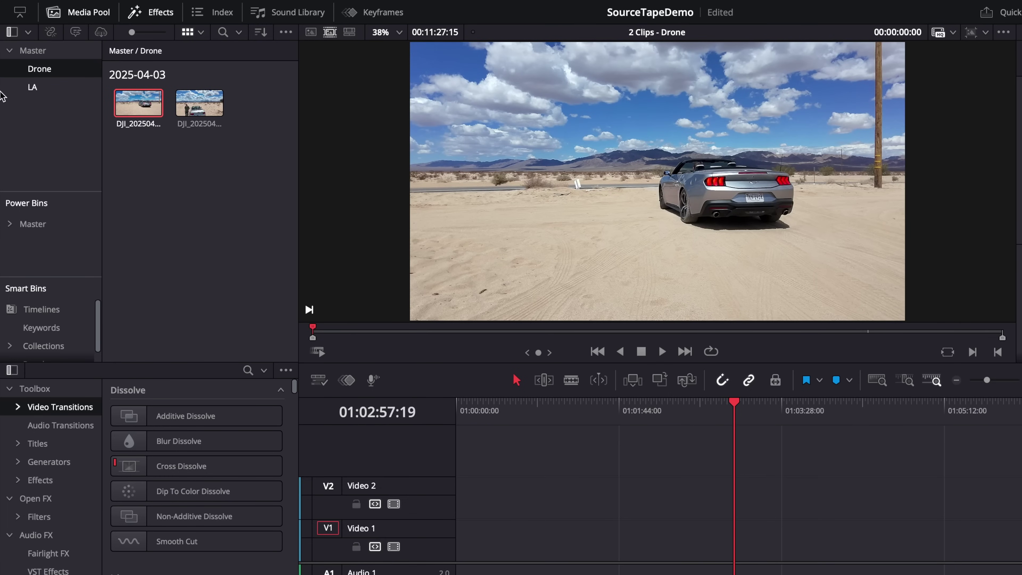
- View the LA bin as a source tape, add the Drone bin, and skim to the DJI desert shot
click(30, 89)
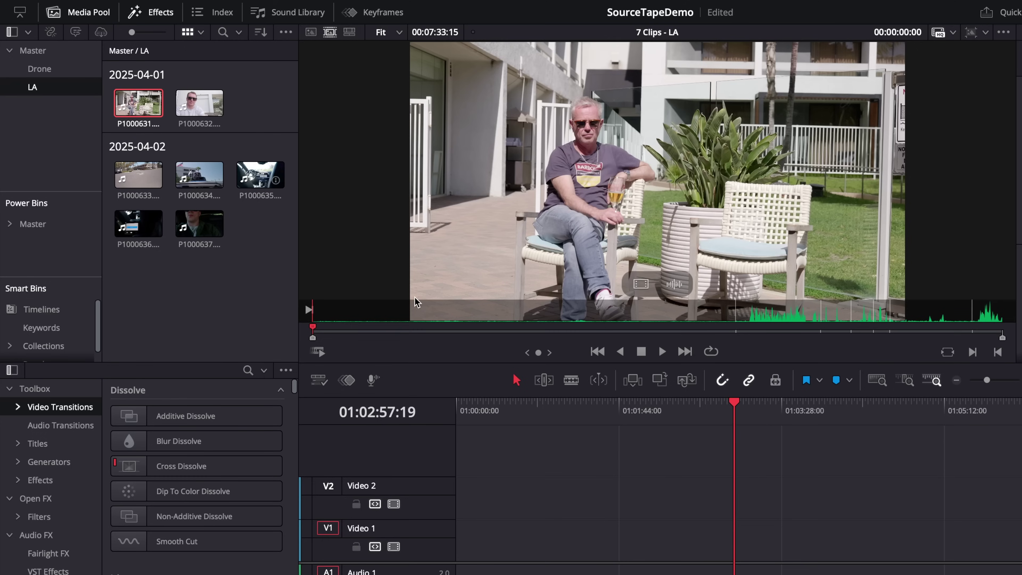
drag(353, 336, 752, 332)
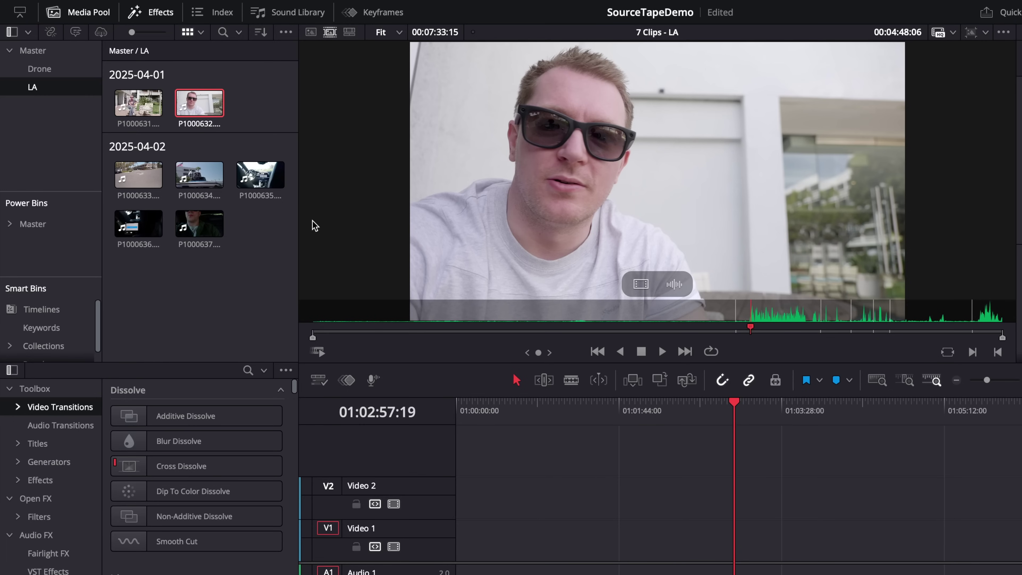
ctrl+click(29, 69)
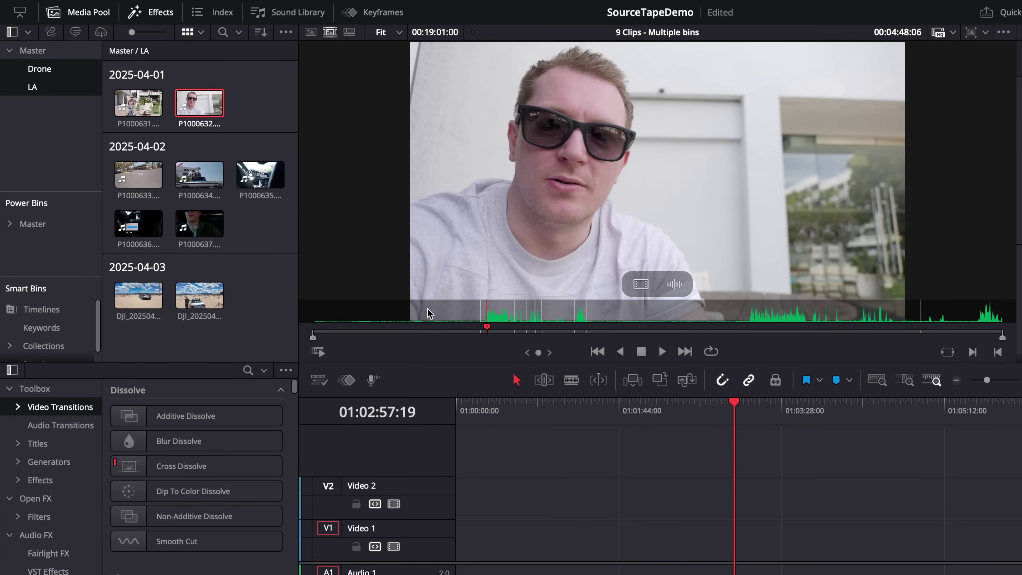
drag(386, 332, 893, 330)
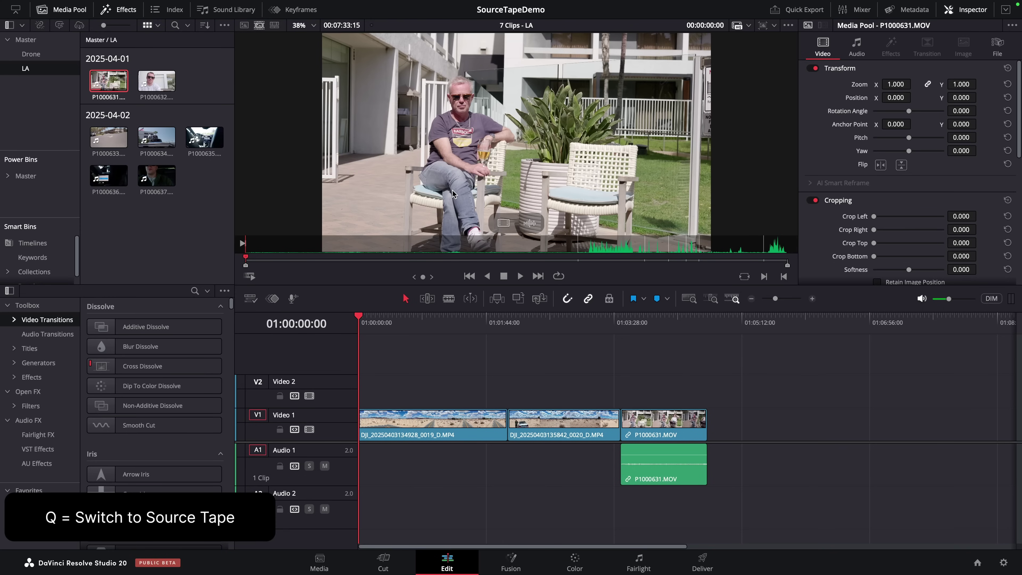
- Review the timeline edit in the viewer from its start
key(q)
drag(388, 328, 435, 346)
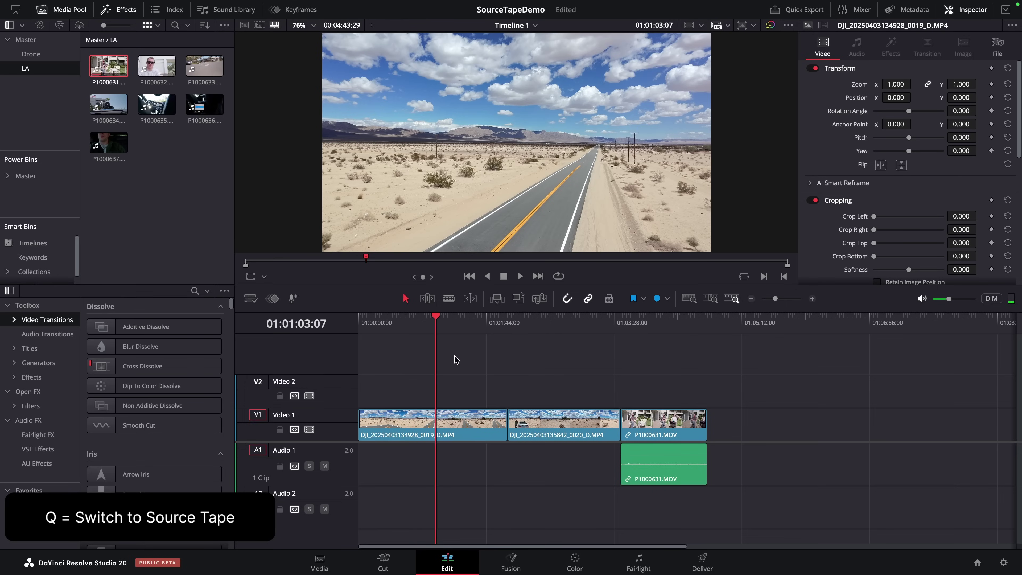
key(q)
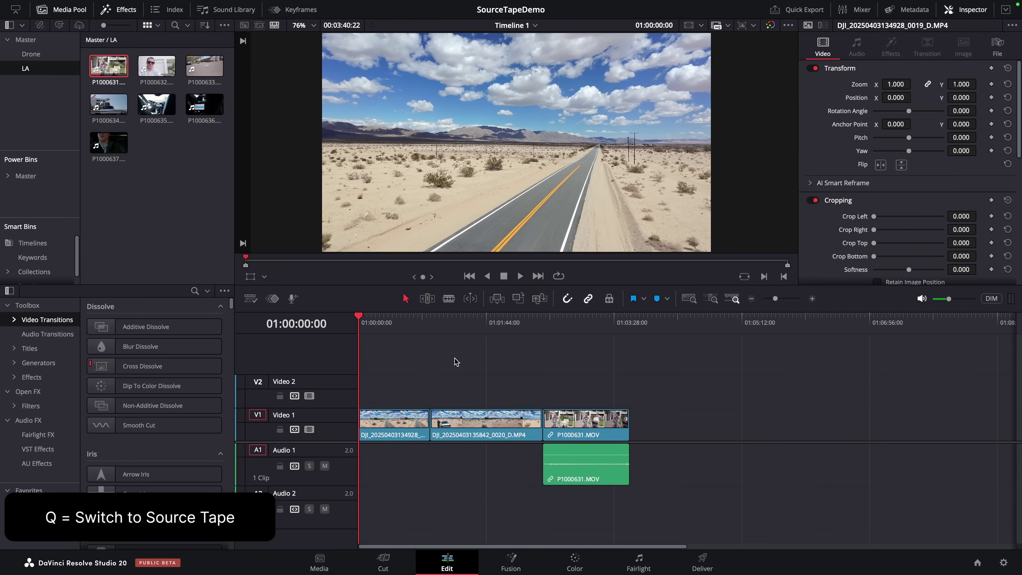
- Mark the two seated men shot on the LA source tape and place it on V1 after P1000631
key(q)
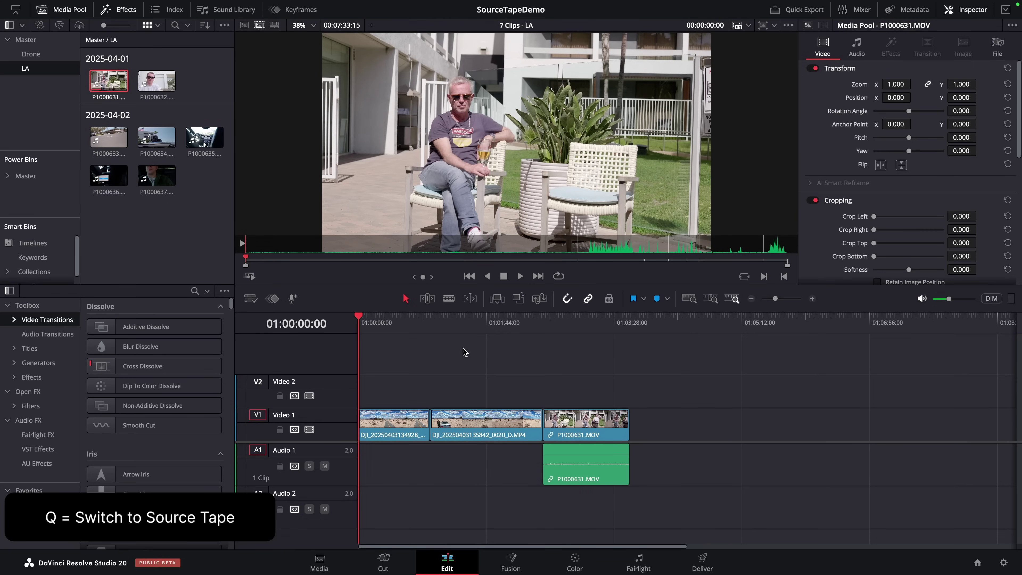
drag(274, 262, 306, 262)
key(i)
key(o)
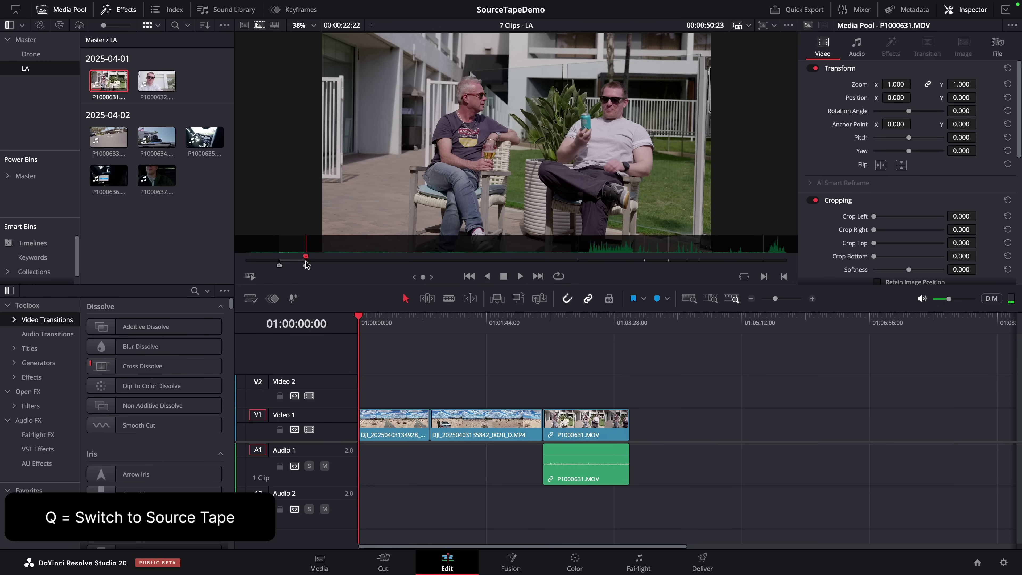
drag(395, 189, 624, 421)
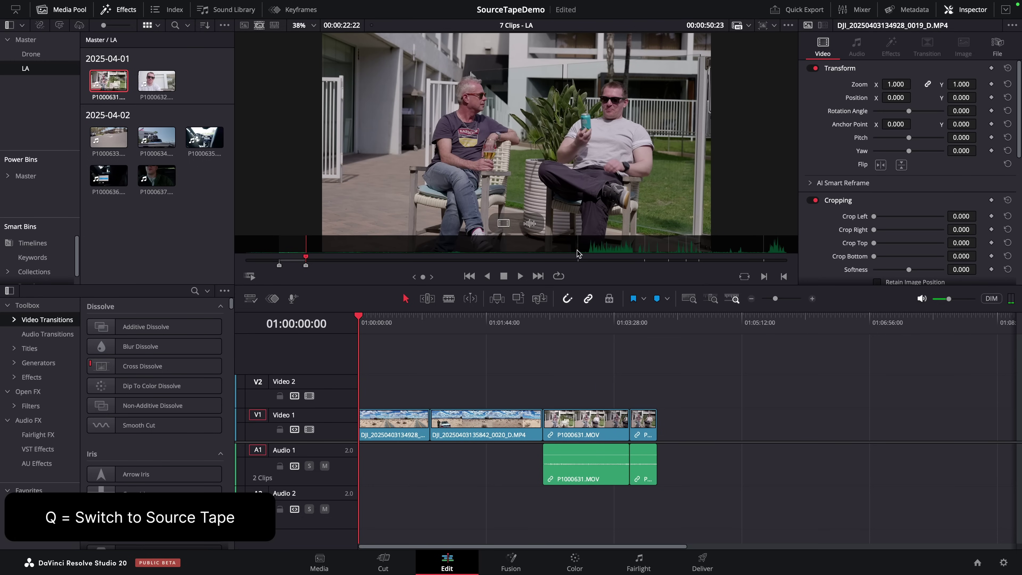
- Add a marked P1000632 section at the timeline end, check it, then return to the LA source tape
click(568, 253)
key(i)
drag(568, 252, 603, 258)
key(o)
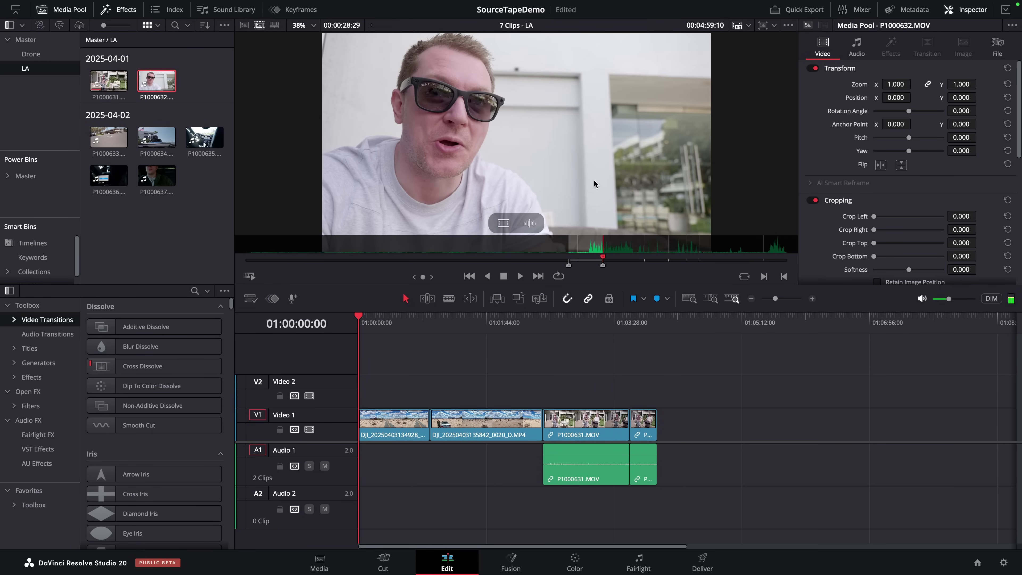
drag(596, 185, 660, 433)
click(570, 327)
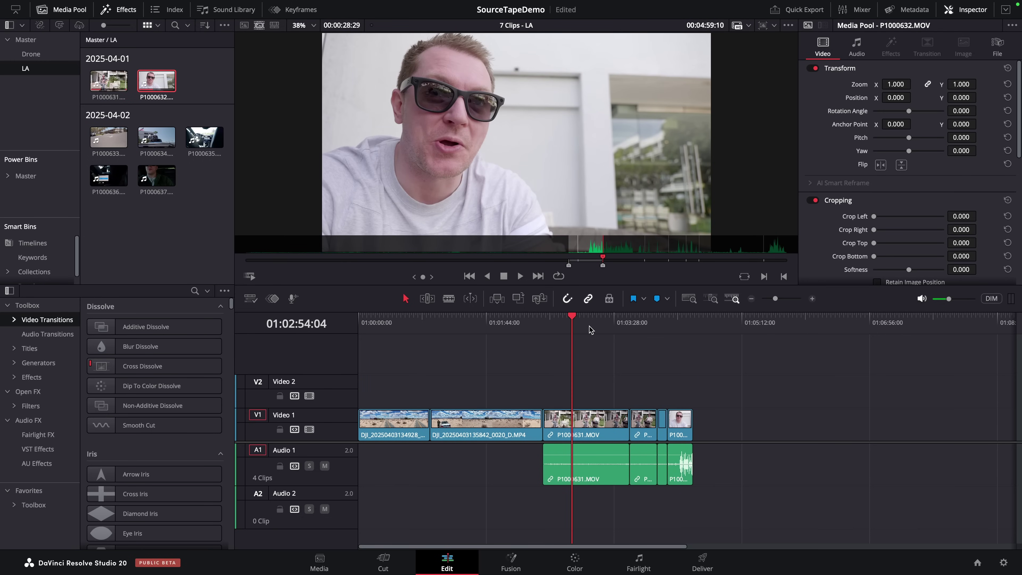
click(602, 324)
click(561, 324)
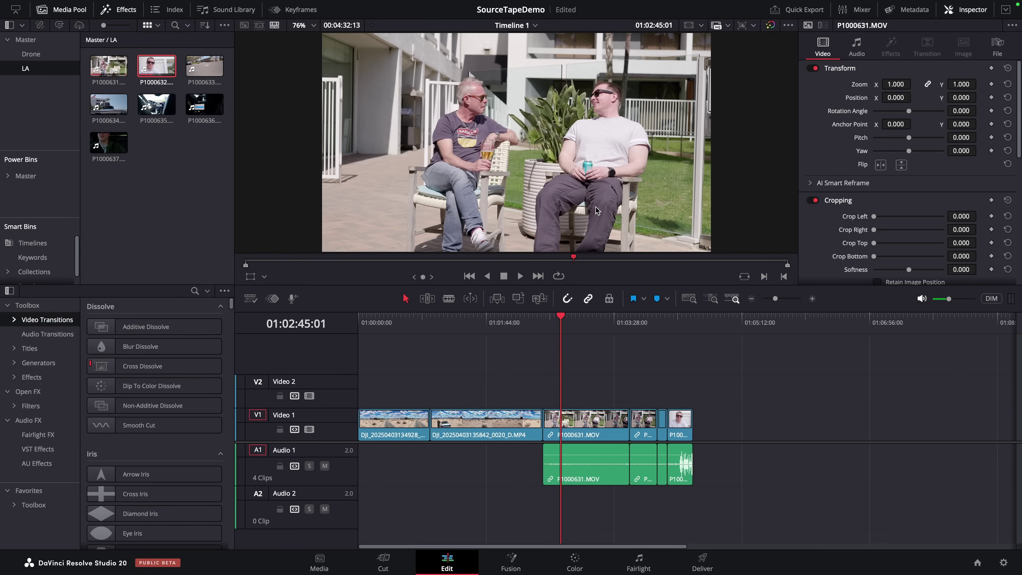
key(q)
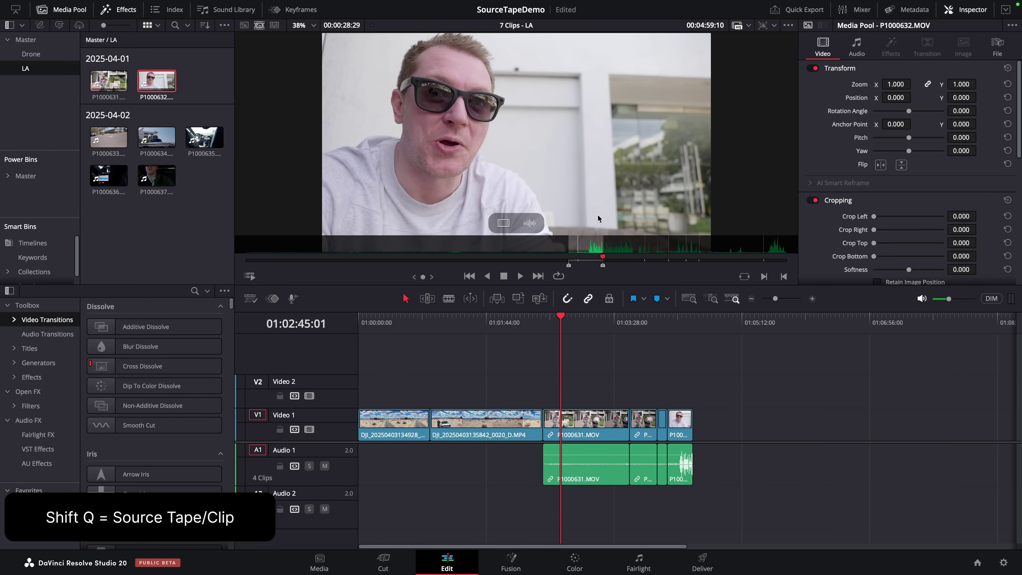
- Open P1000632.MOV as a single clip, mark a seven-second section, and add it to the timeline end
drag(591, 248, 591, 264)
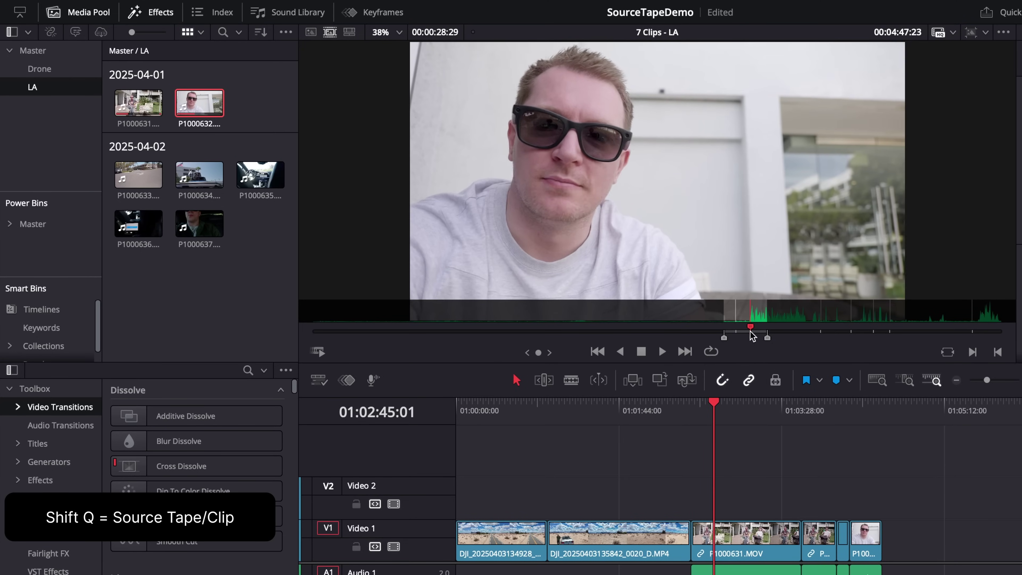
drag(752, 335, 801, 333)
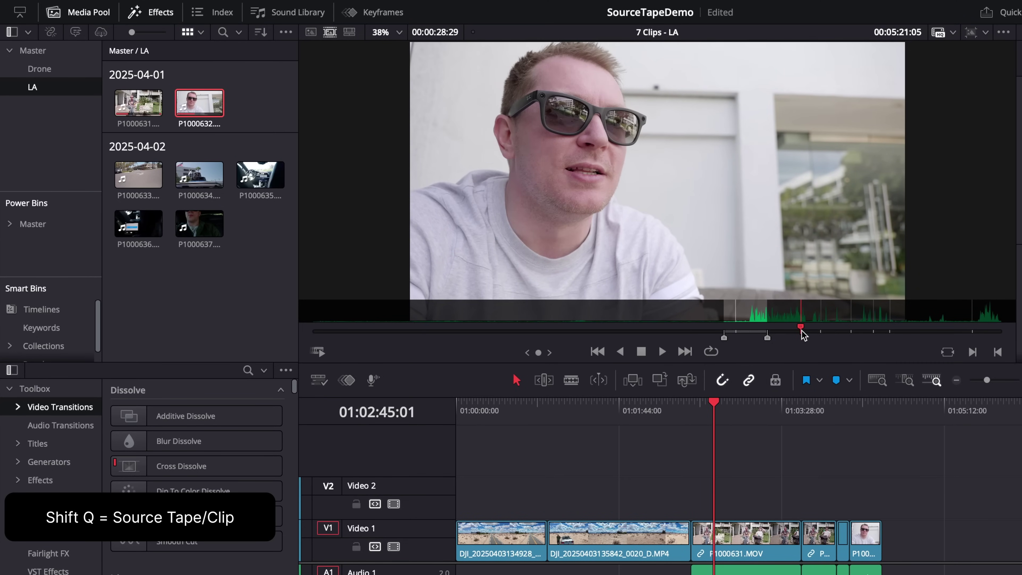
mouse_move(745, 313)
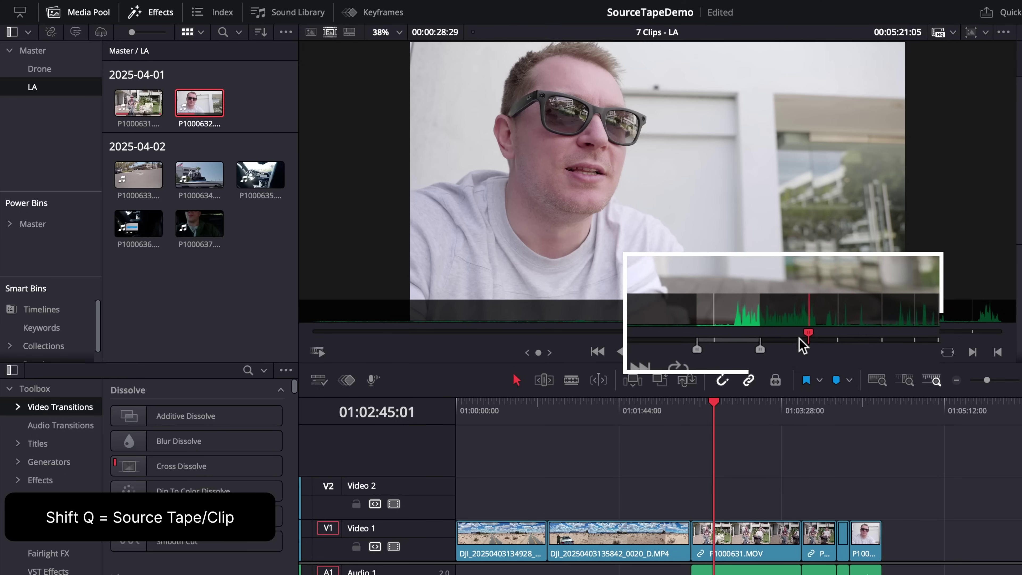
click(784, 327)
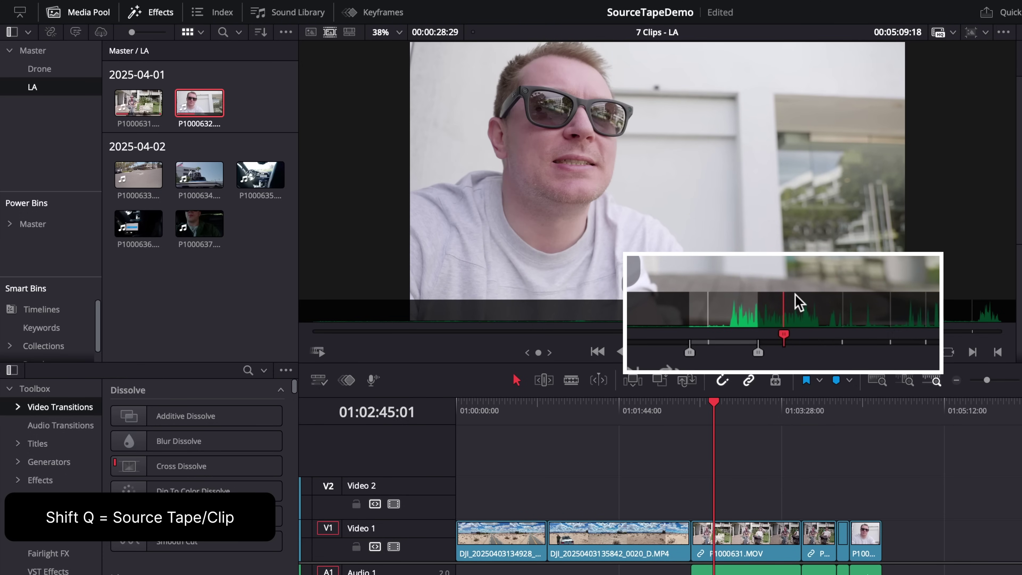
key(shift+q)
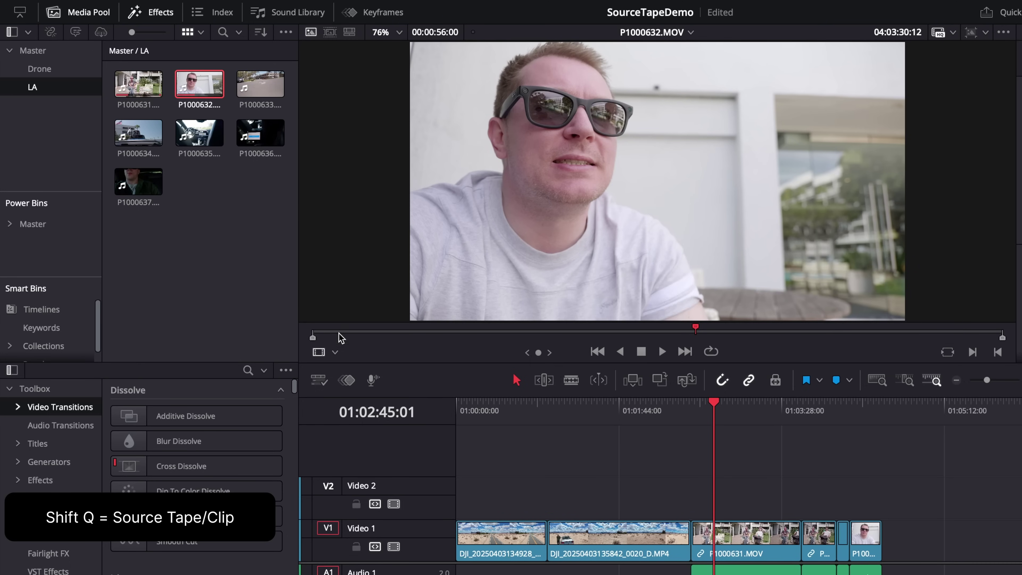
drag(327, 340, 477, 333)
key(i)
key(o)
drag(506, 178, 787, 508)
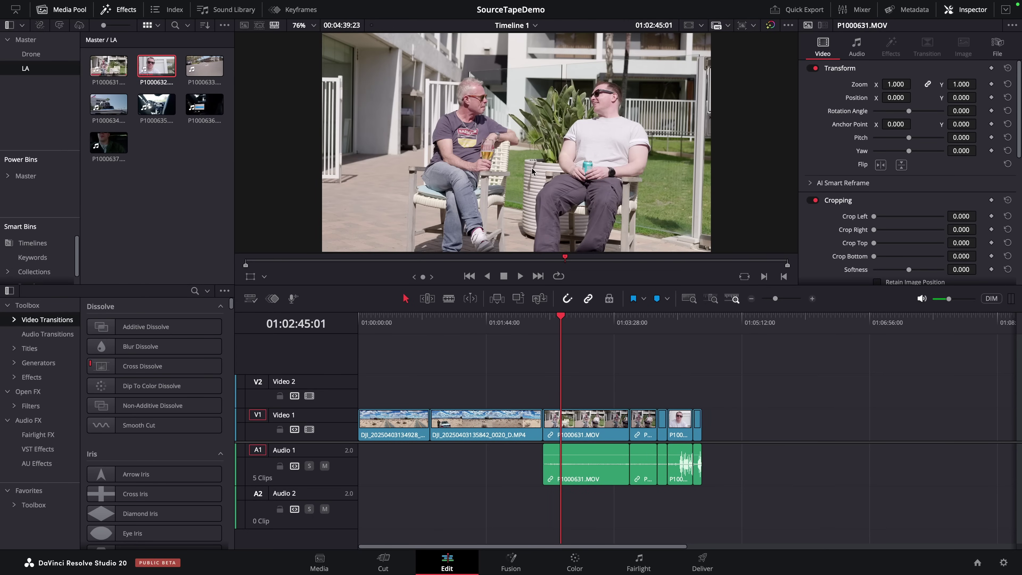
- Switch the viewer between the LA source tape, P1000631.MOV and the timeline, ending on Timeline 1
key(q)
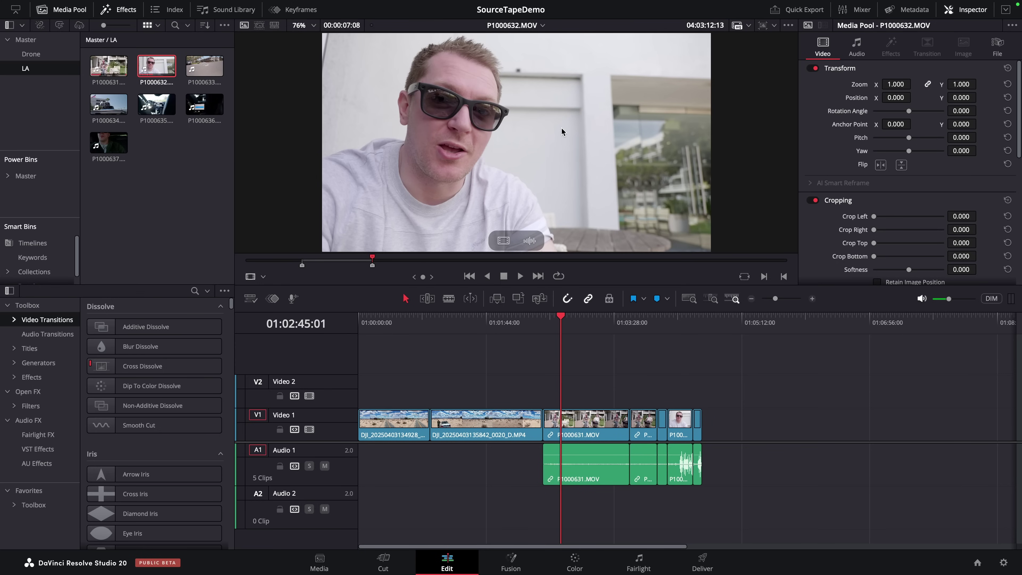
key(shift+q)
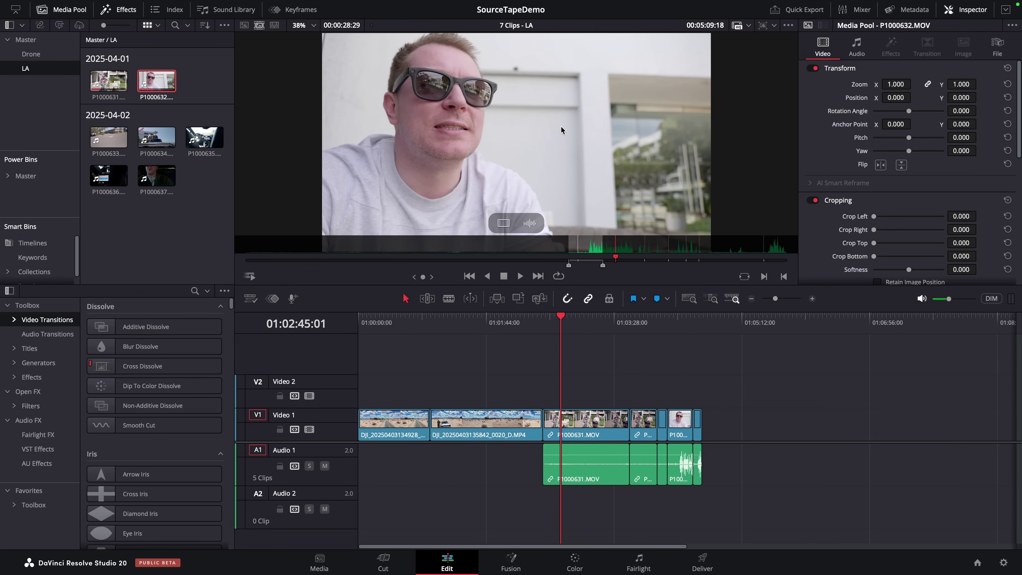
drag(630, 261, 517, 260)
key(shift+q)
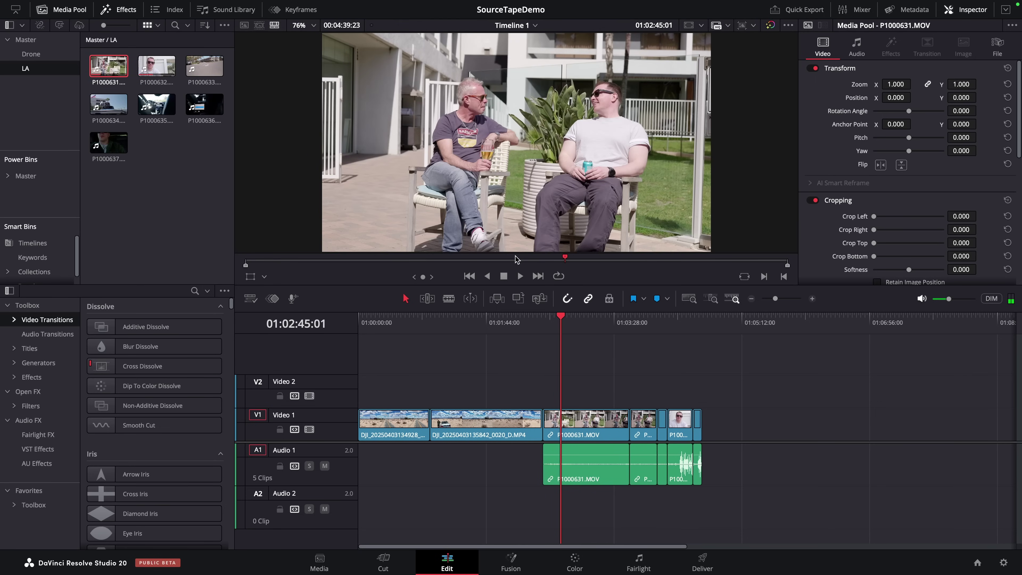
key(shift+q)
drag(506, 261, 390, 259)
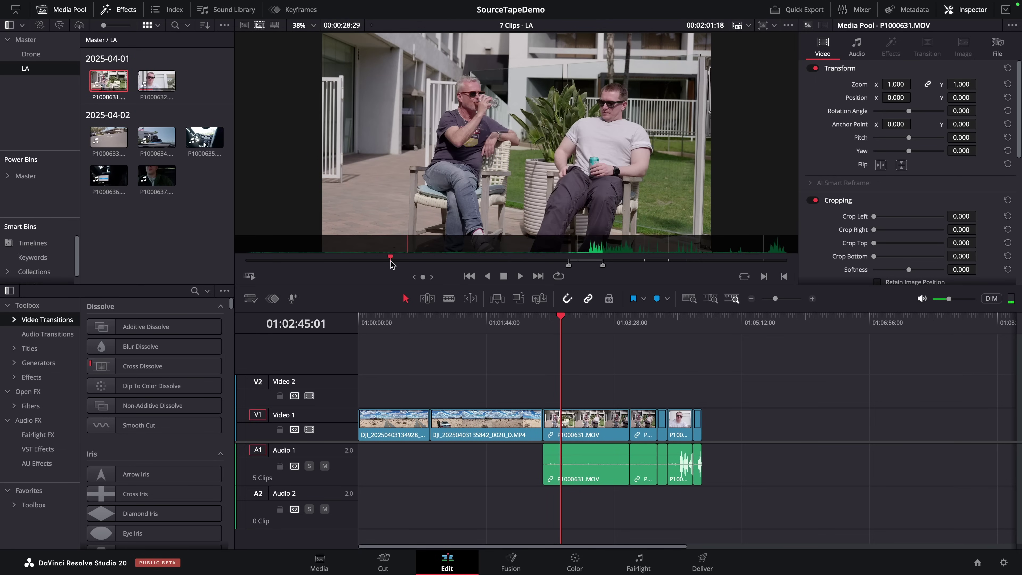
key(shift+q)
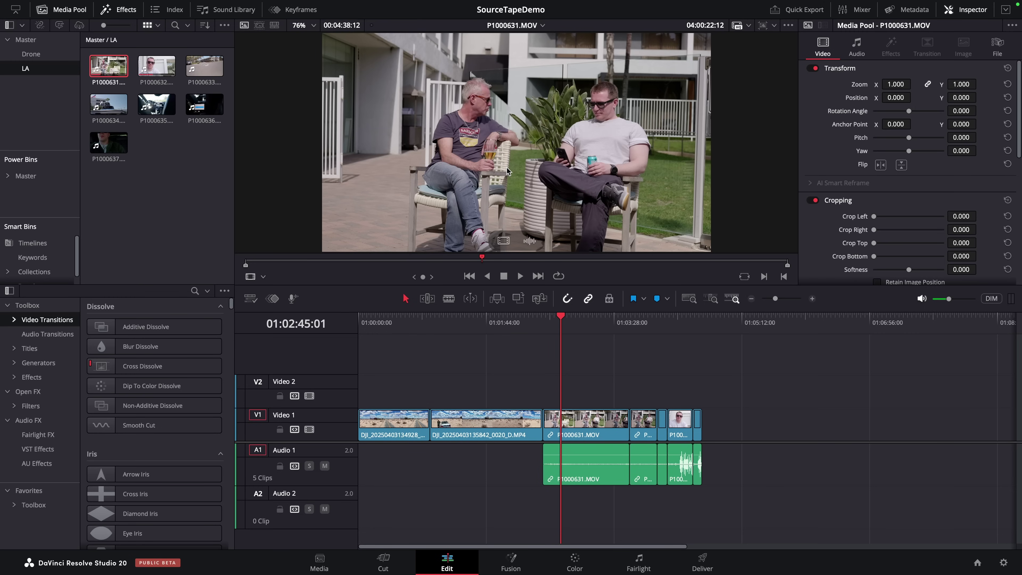
key(shift+q)
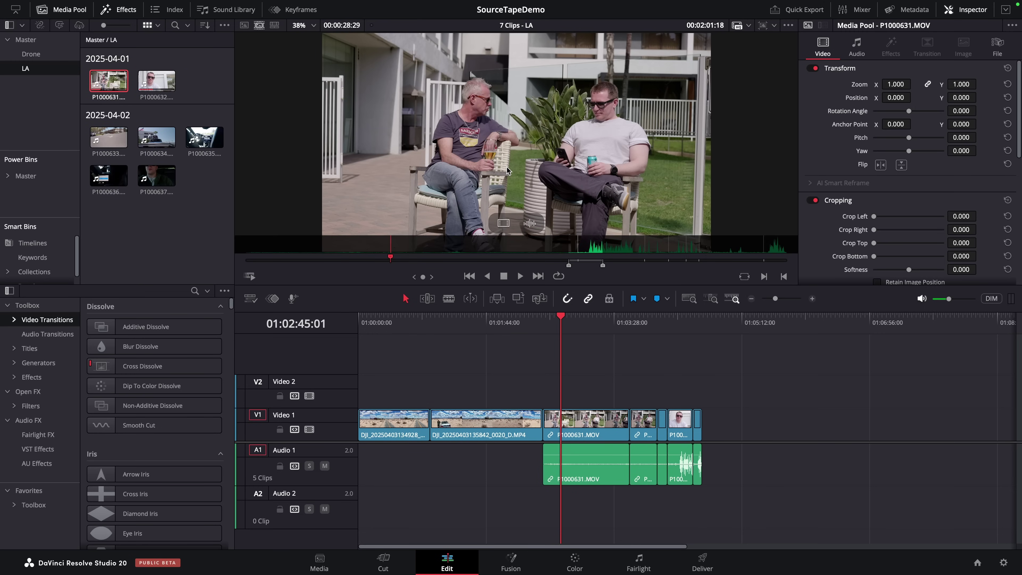
key(q)
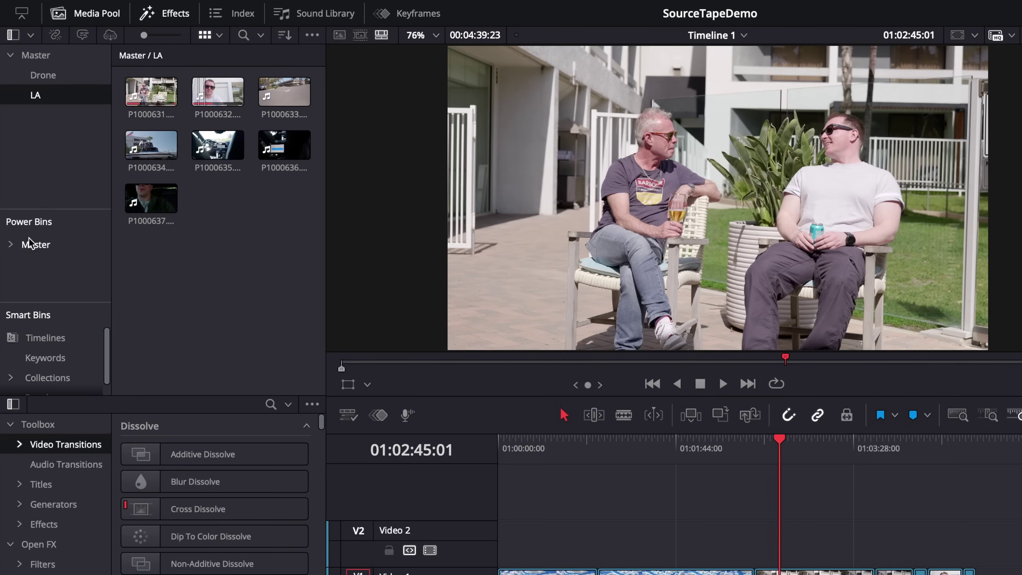
- Open the Demo folder in the Master power bin and scroll through its 20 clips
click(32, 244)
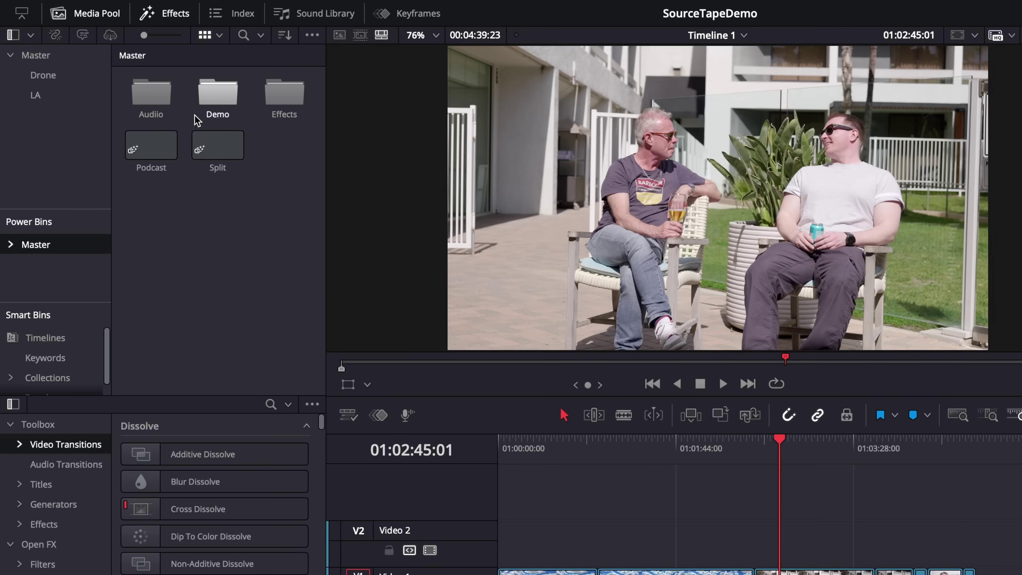
double_click(212, 111)
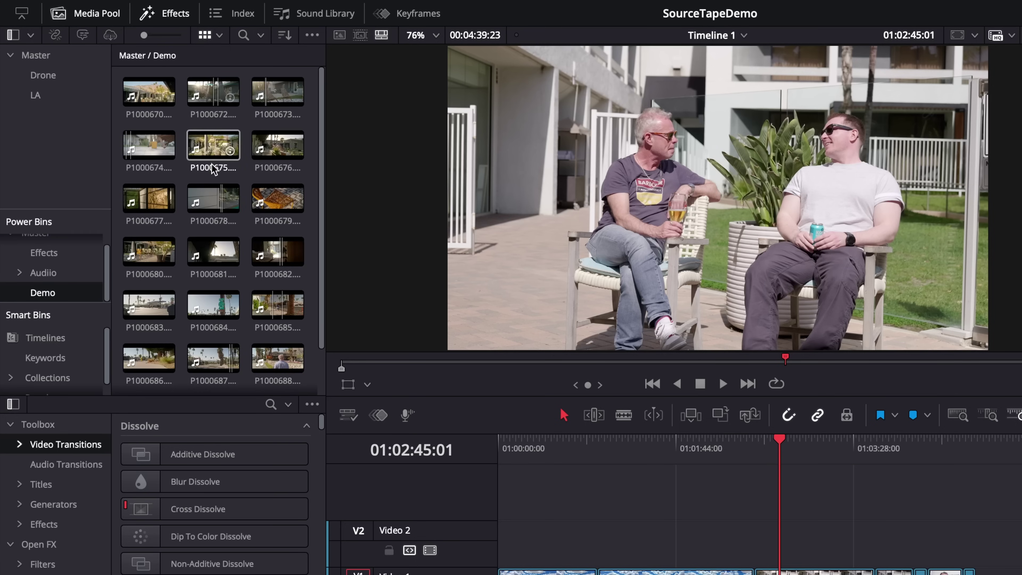
scroll(197, 277, down, 1)
scroll(197, 277, up, 1)
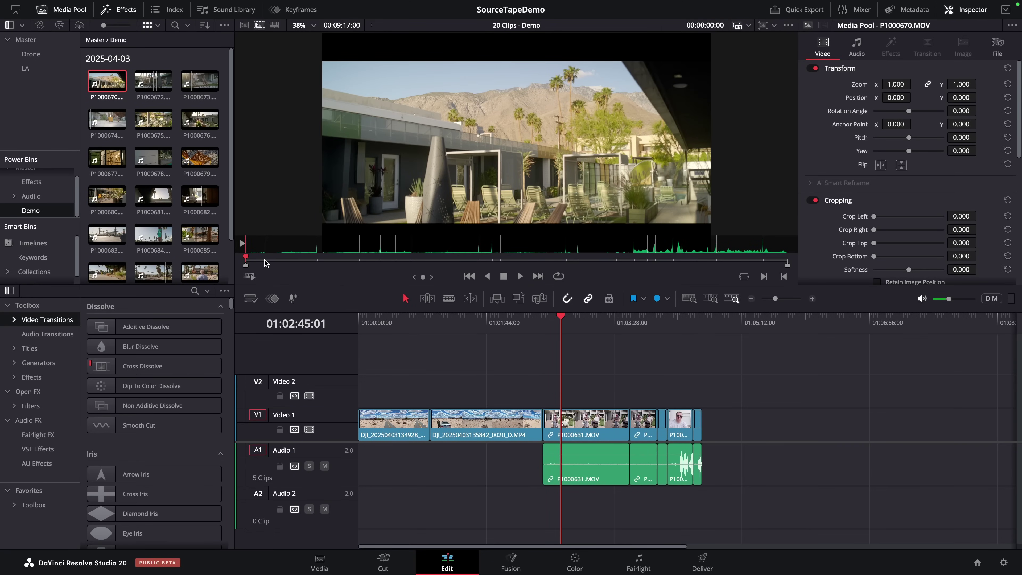
- Mark a span across the Demo clips ending at P1000677 and append it after the existing timeline clips
drag(258, 262, 337, 261)
key(i)
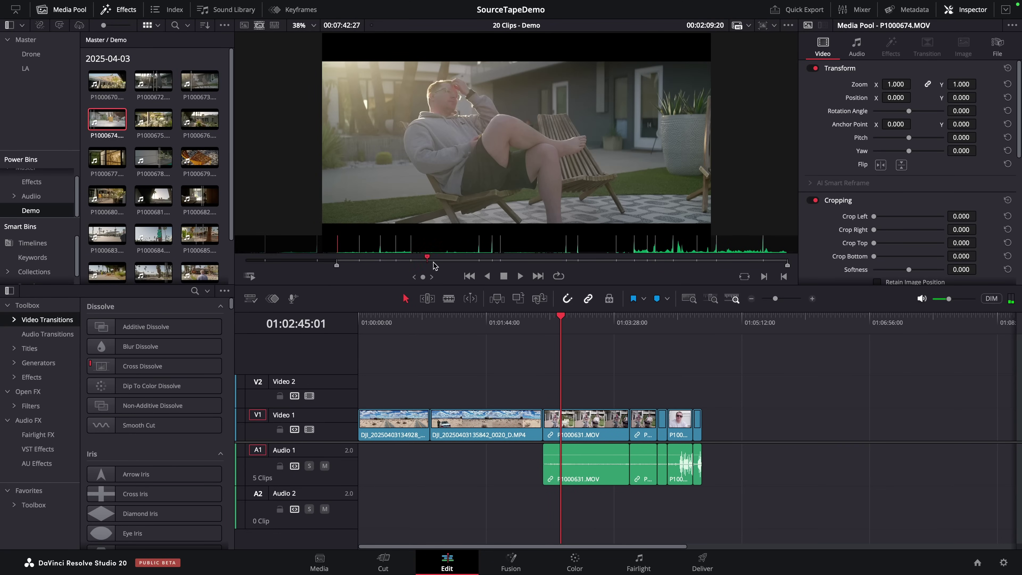
click(437, 261)
key(o)
drag(360, 150, 714, 421)
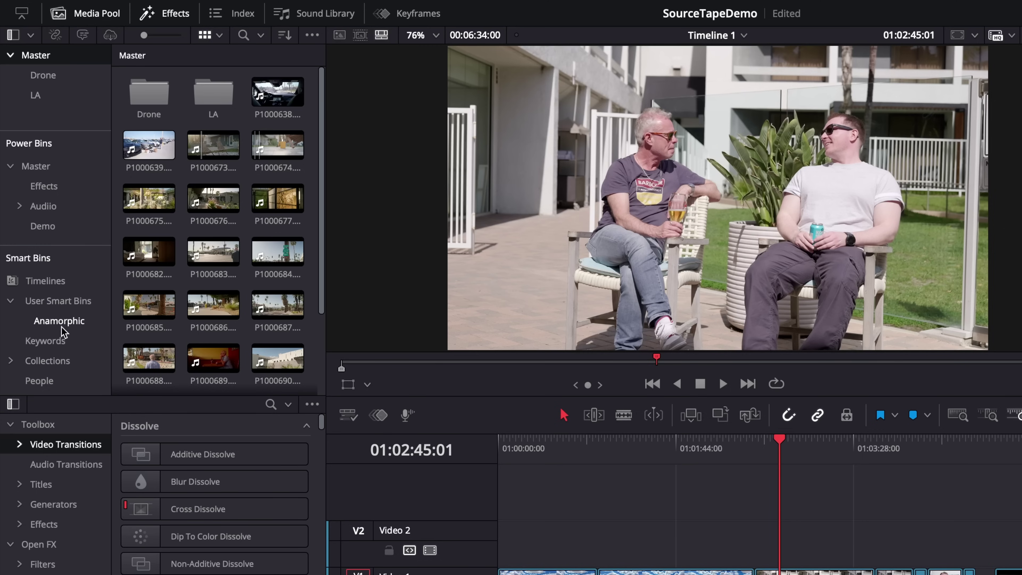
- Show the Anamorphic smart bin's 18 clips as a source tape and scrub to P1000693
click(49, 330)
click(214, 304)
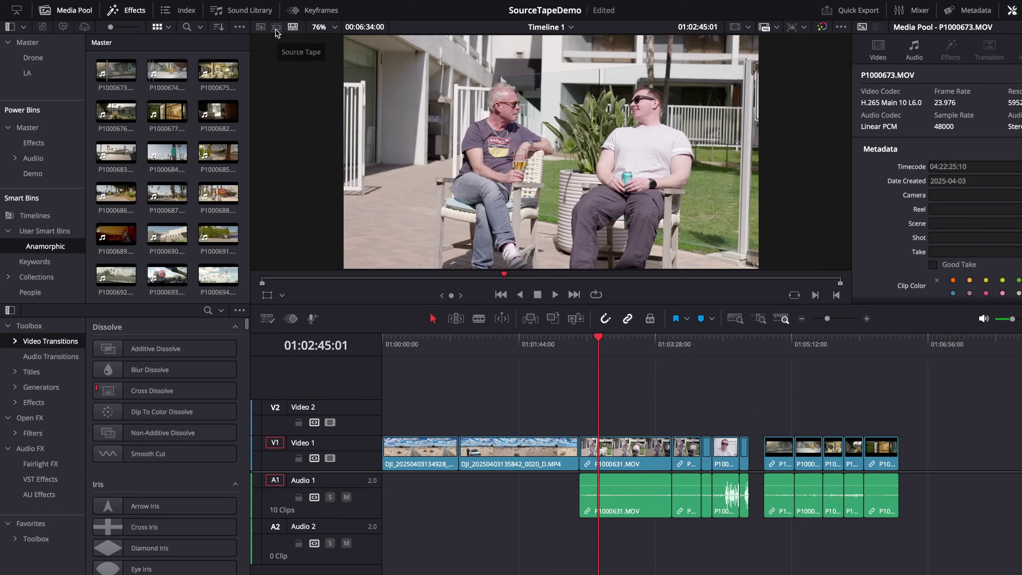
click(360, 36)
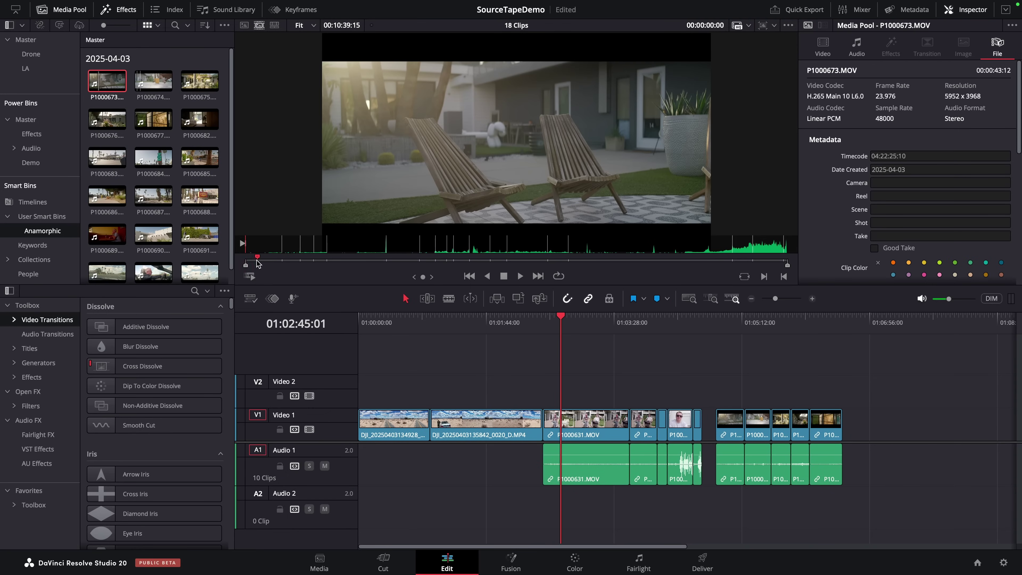
drag(258, 263, 774, 257)
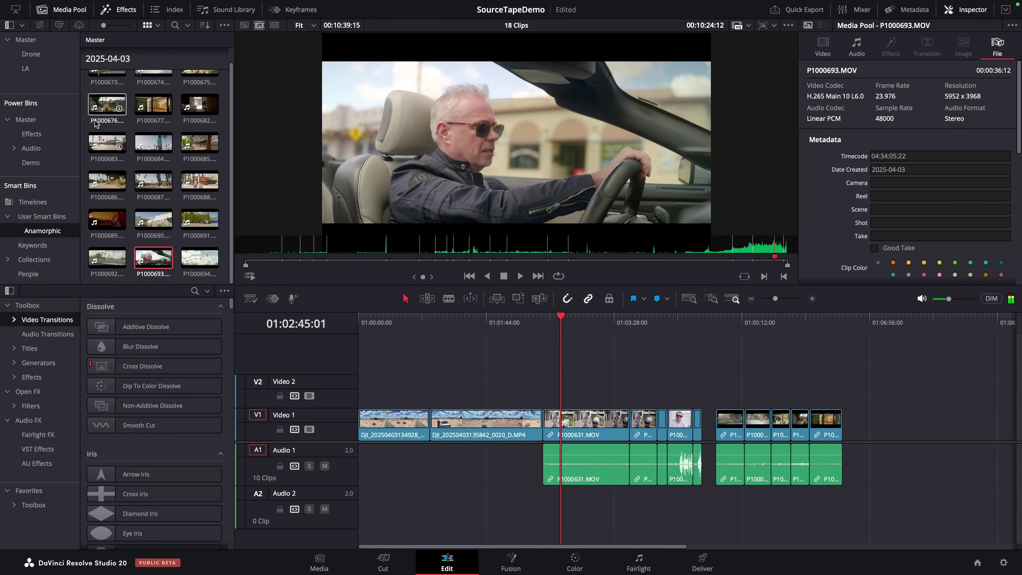